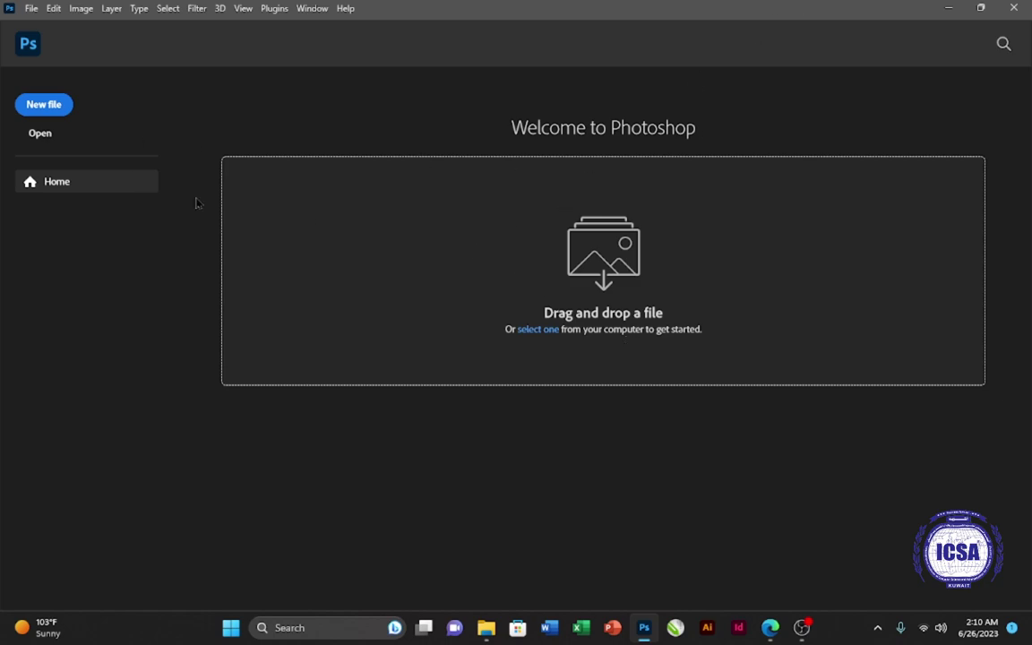
Open '1. Using the Move Tool.psd' from the Photoshop 2023 Book Exercises Materials folder.
{"action": "left_click", "coordinate": [29, 9]}
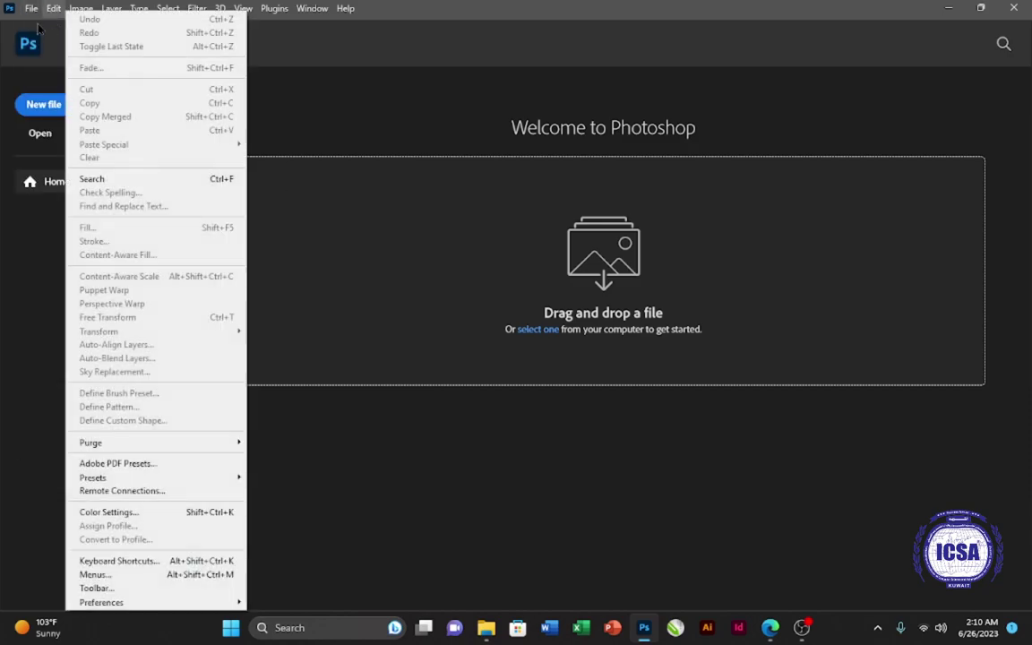
{"action": "key", "text": "Escape"}
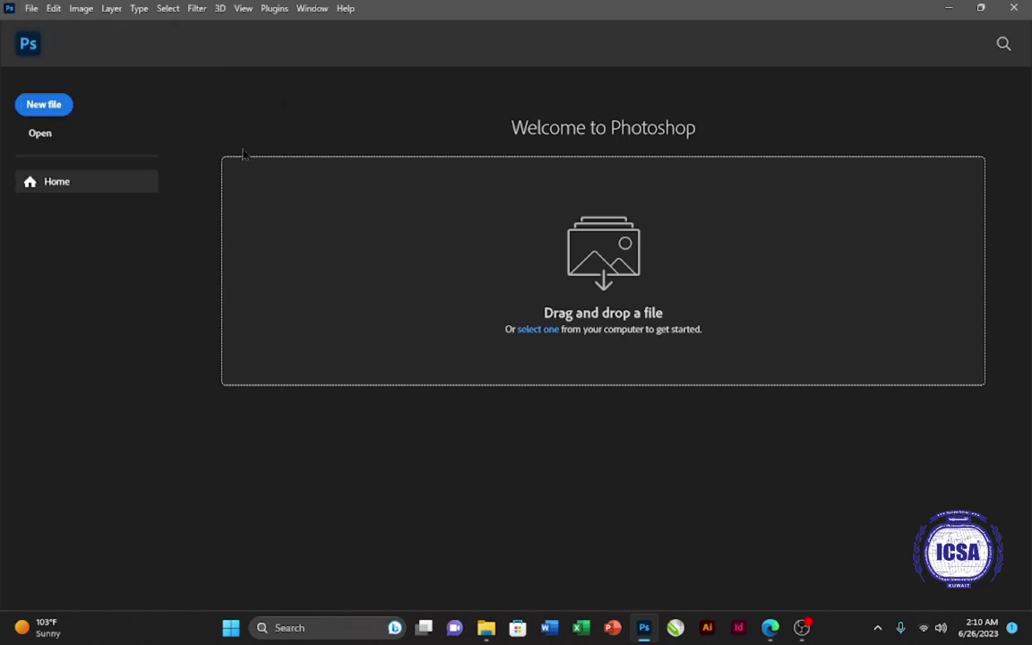
{"action": "left_click", "coordinate": [44, 136]}
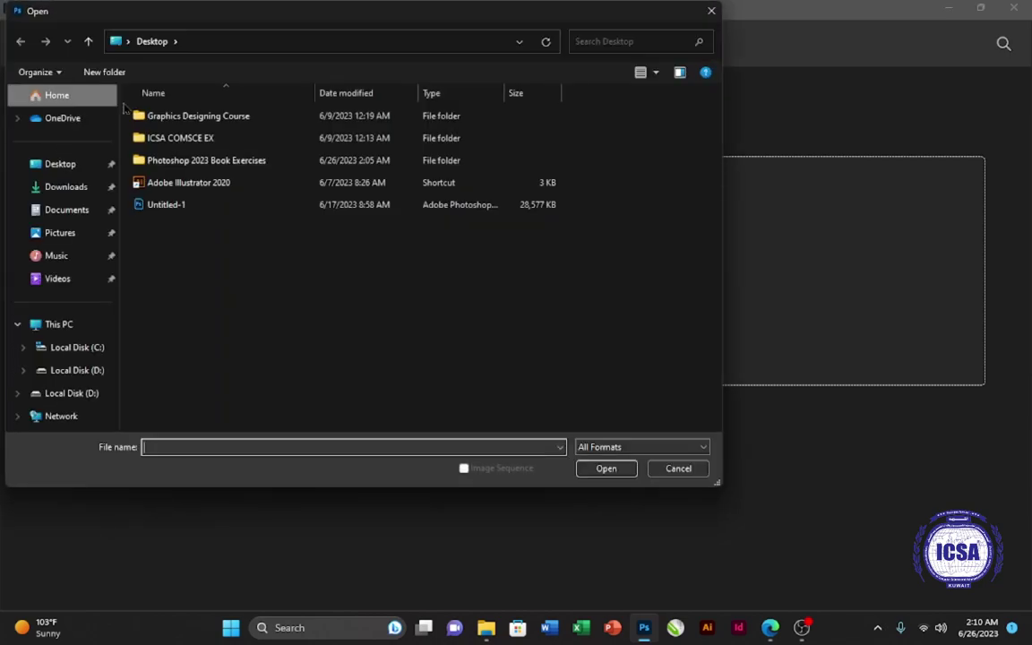
{"action": "double_click", "coordinate": [213, 160]}
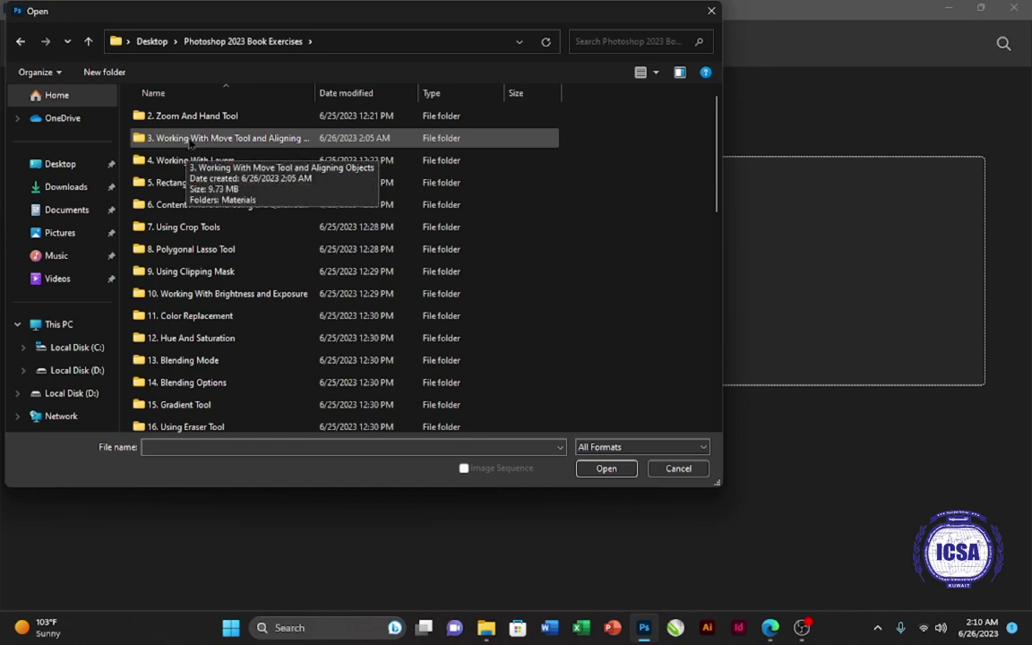
{"action": "double_click", "coordinate": [189, 141]}
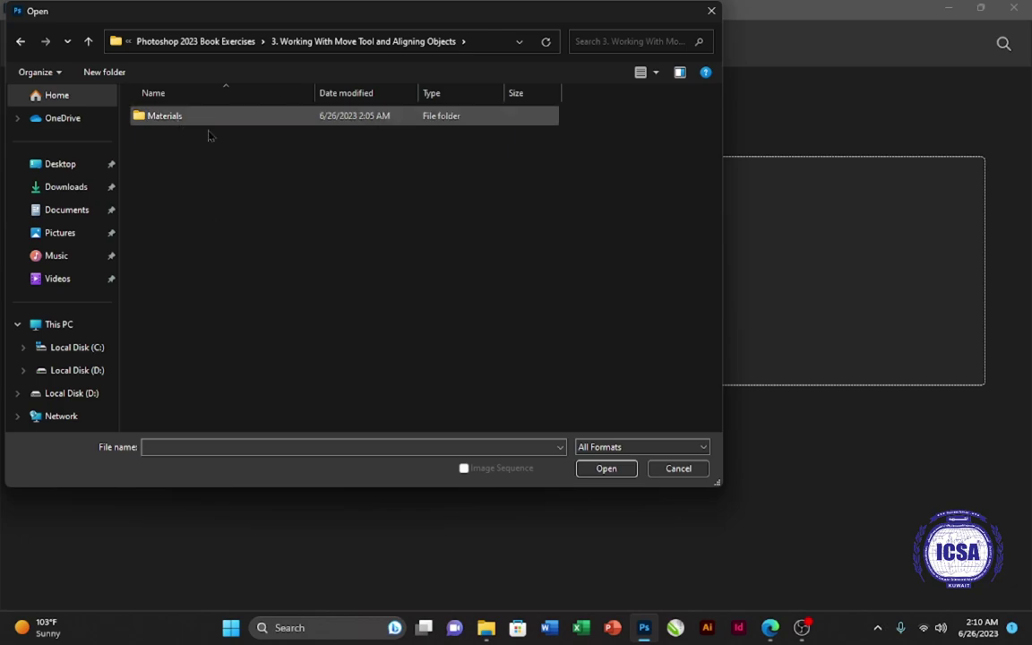
{"action": "double_click", "coordinate": [162, 122]}
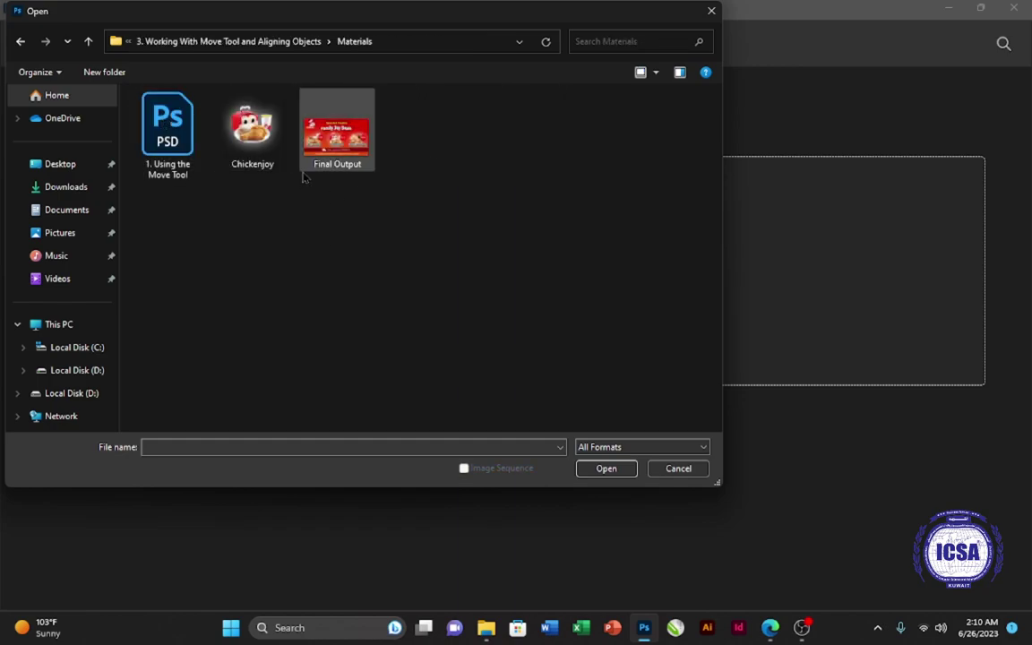
{"action": "left_click", "coordinate": [166, 153]}
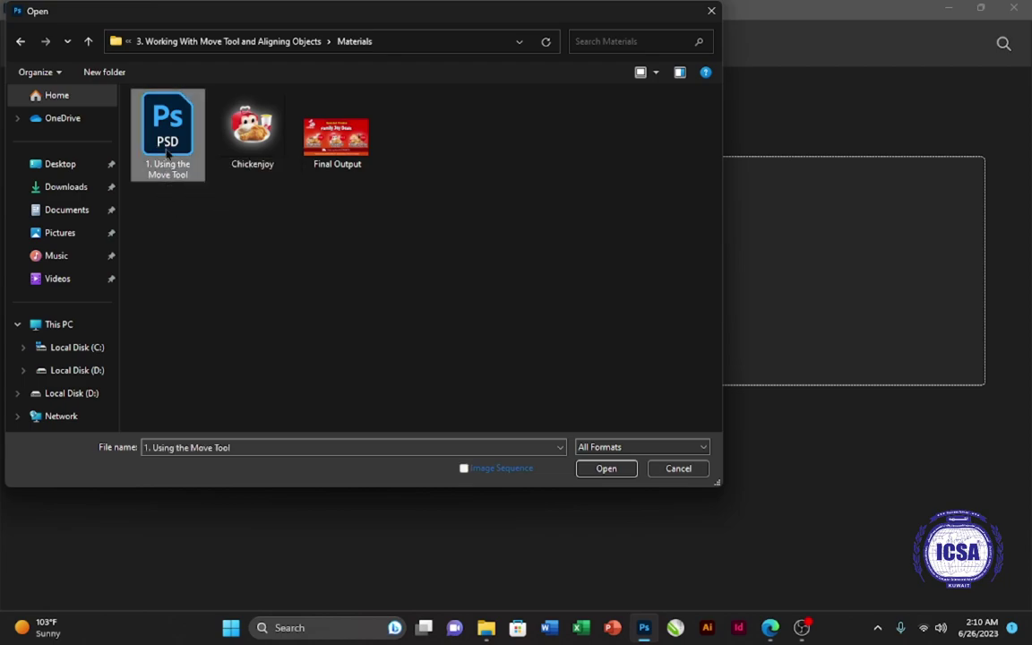
{"action": "left_click", "coordinate": [606, 469]}
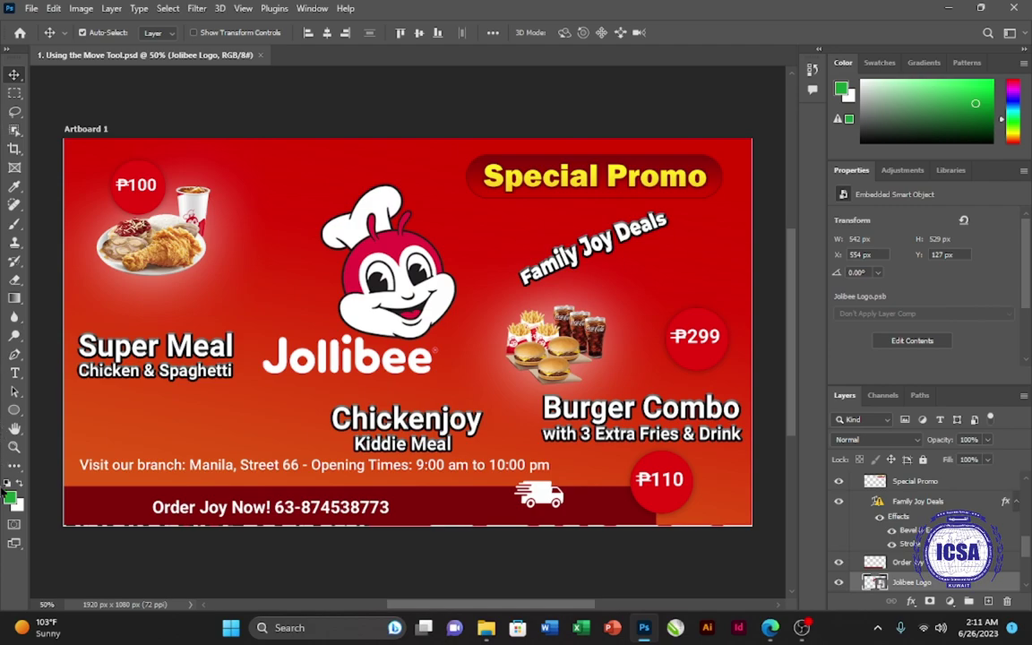
Check the Move tool options, then deselect every layer in the Jollibee banner.
{"action": "right_click", "coordinate": [15, 74]}
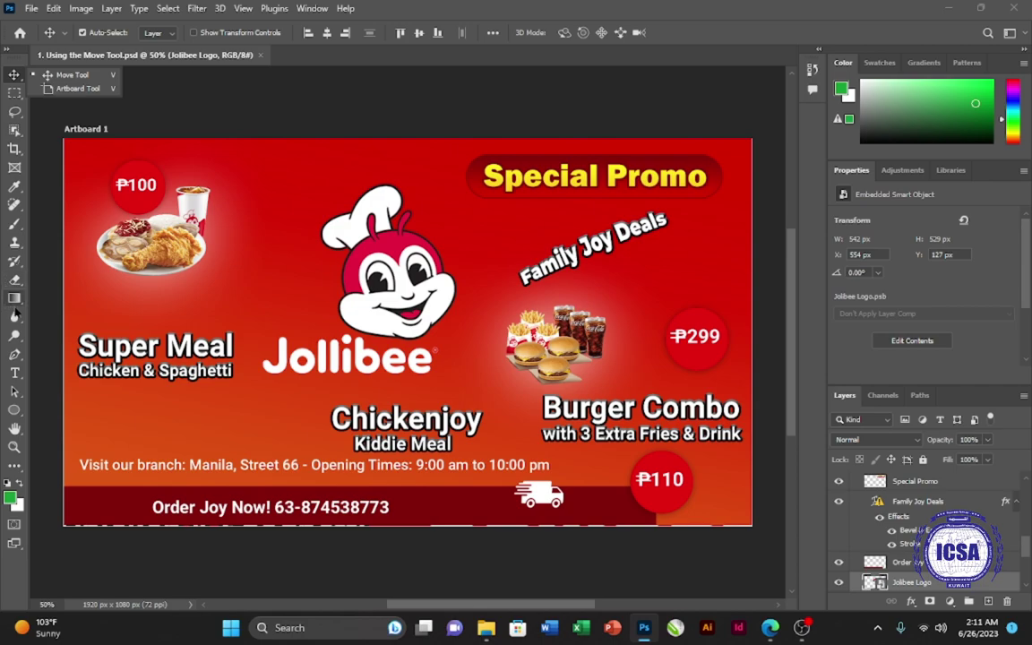
{"action": "left_click", "coordinate": [224, 85]}
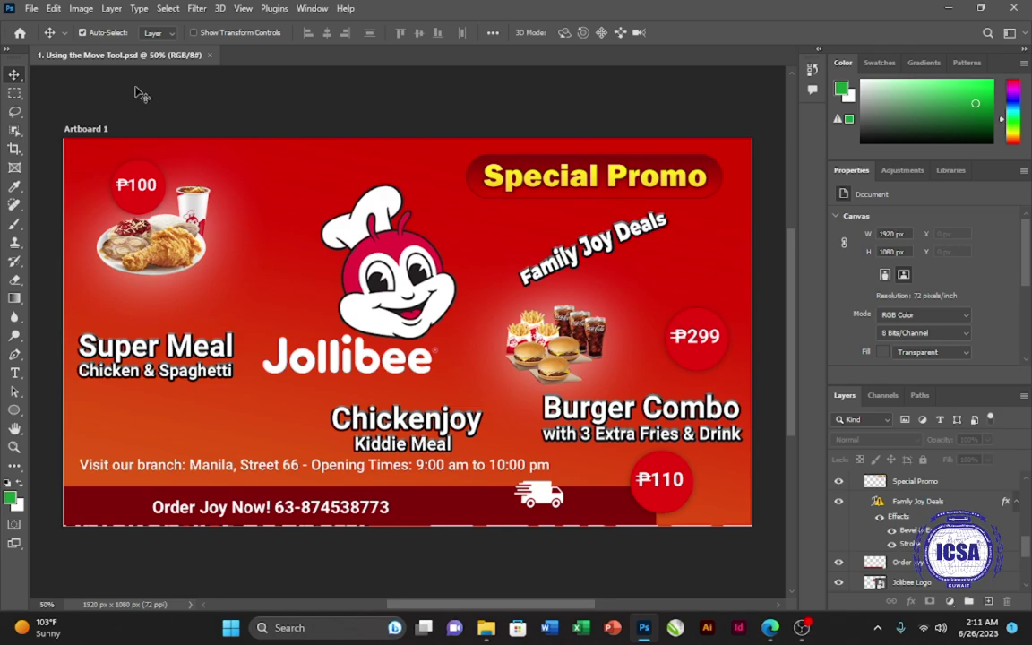
Create a new A4 Print-preset document, 2480 x 3508 px at 300 ppi.
{"action": "left_click", "coordinate": [31, 9]}
{"action": "left_click", "coordinate": [32, 9]}
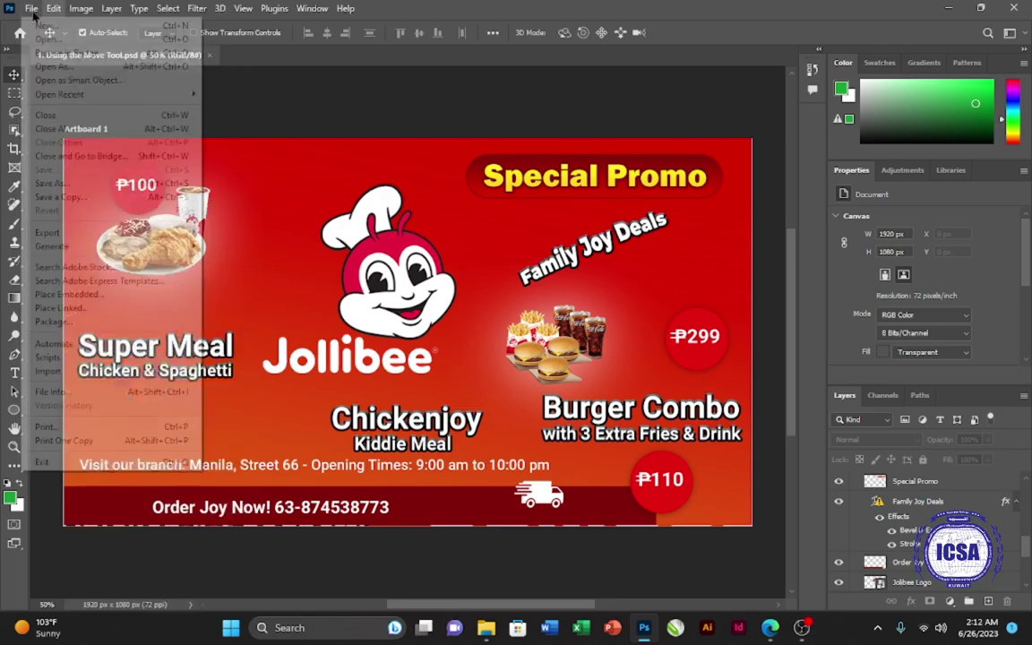
{"action": "left_click", "coordinate": [31, 9]}
{"action": "left_click", "coordinate": [31, 9]}
{"action": "key", "text": "ctrl+n"}
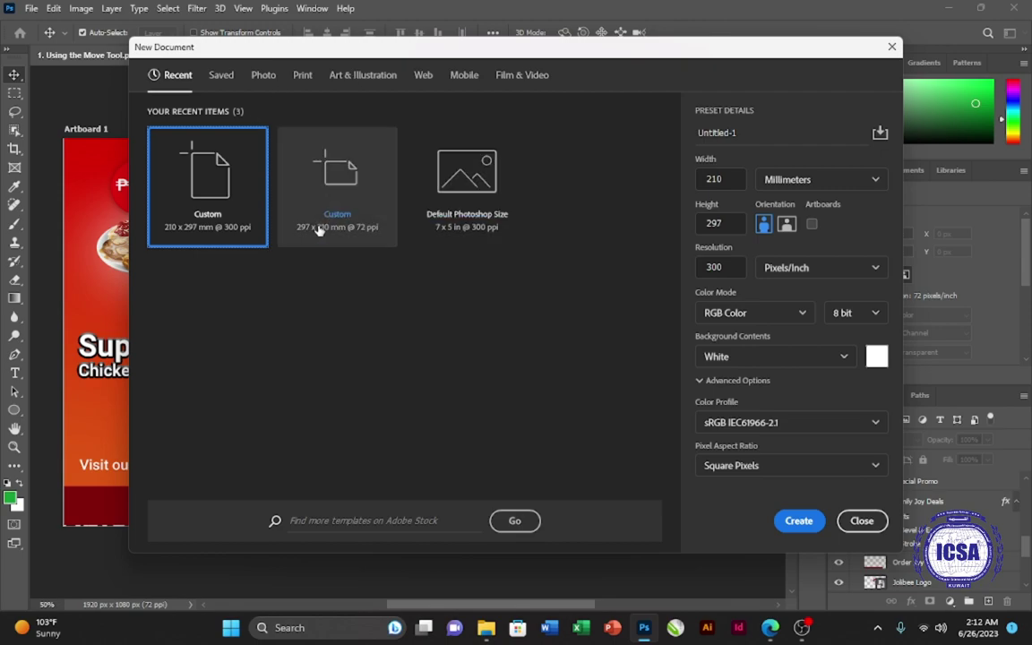
{"action": "left_click", "coordinate": [302, 77]}
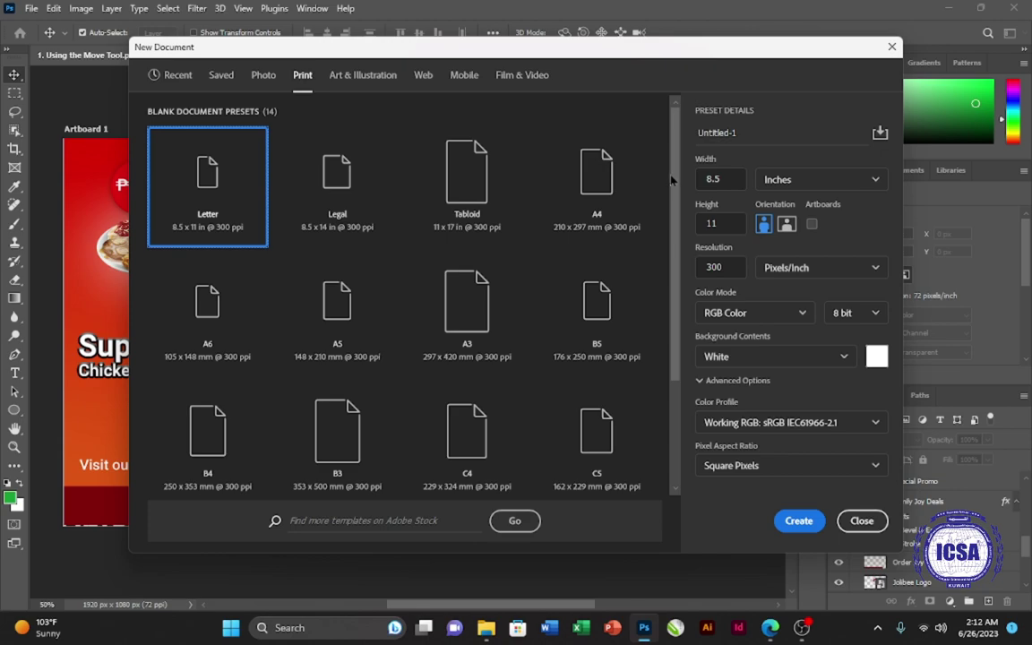
{"action": "scroll", "coordinate": [674, 179], "scroll_direction": "down", "scroll_amount": 2}
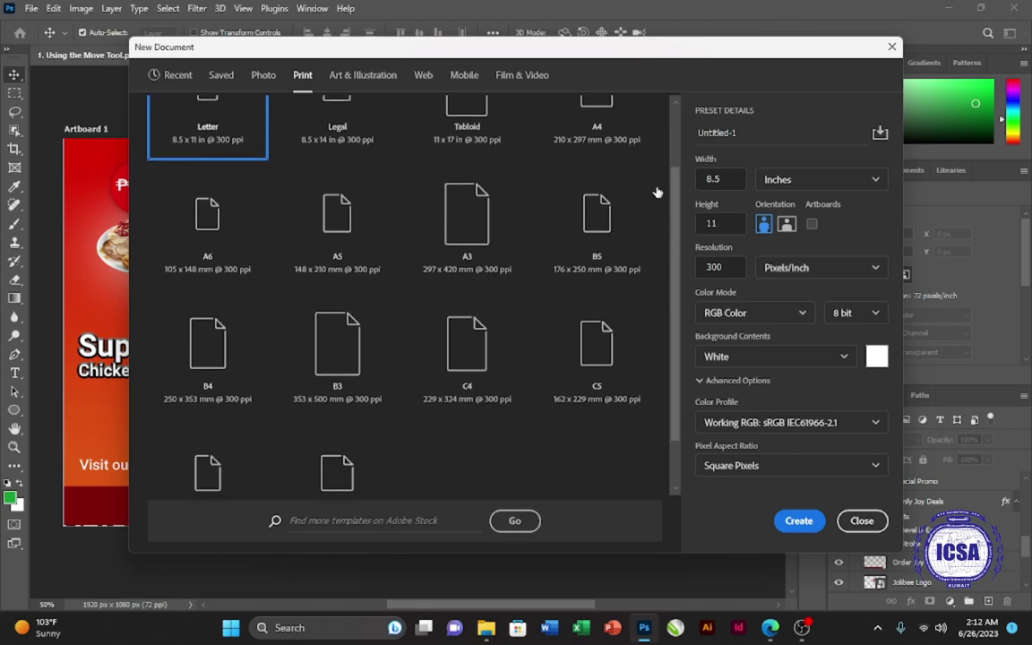
{"action": "scroll", "coordinate": [595, 152], "scroll_direction": "up", "scroll_amount": 2}
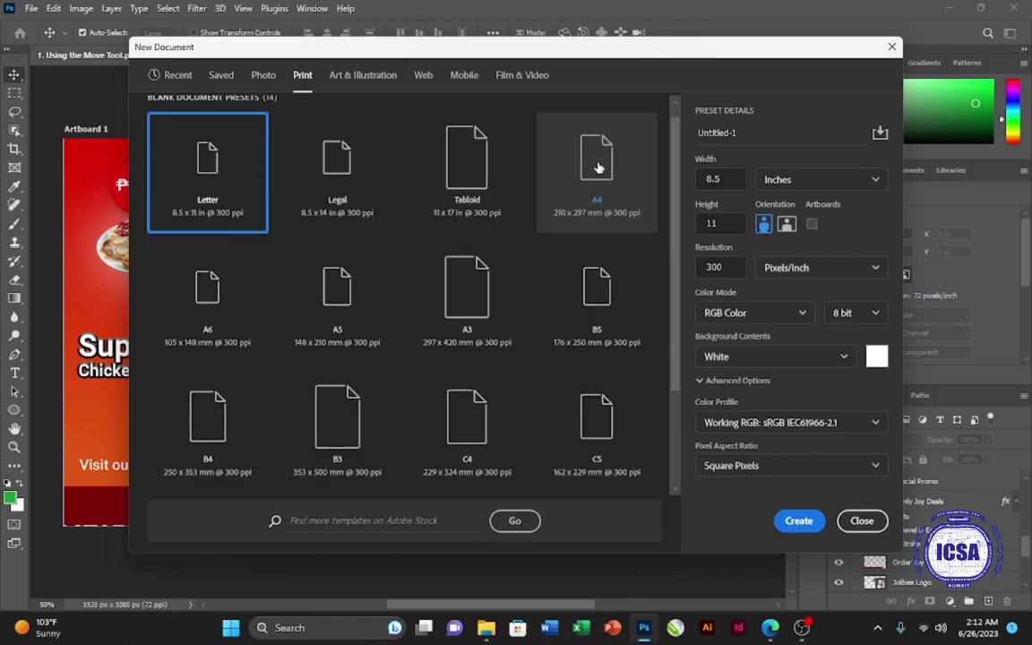
{"action": "left_click", "coordinate": [601, 186]}
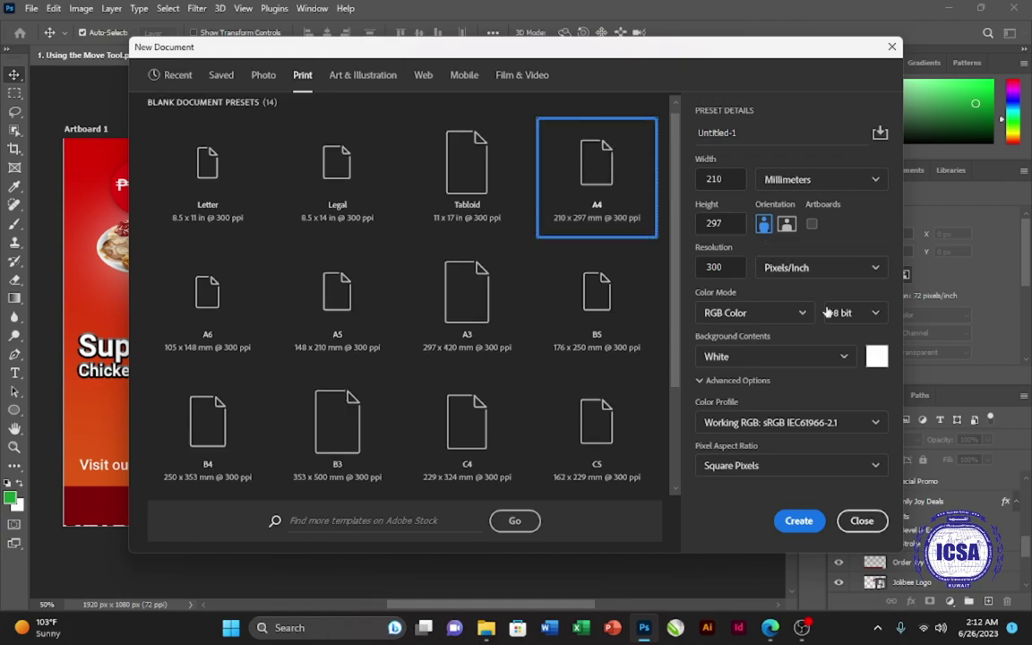
{"action": "left_click", "coordinate": [794, 520]}
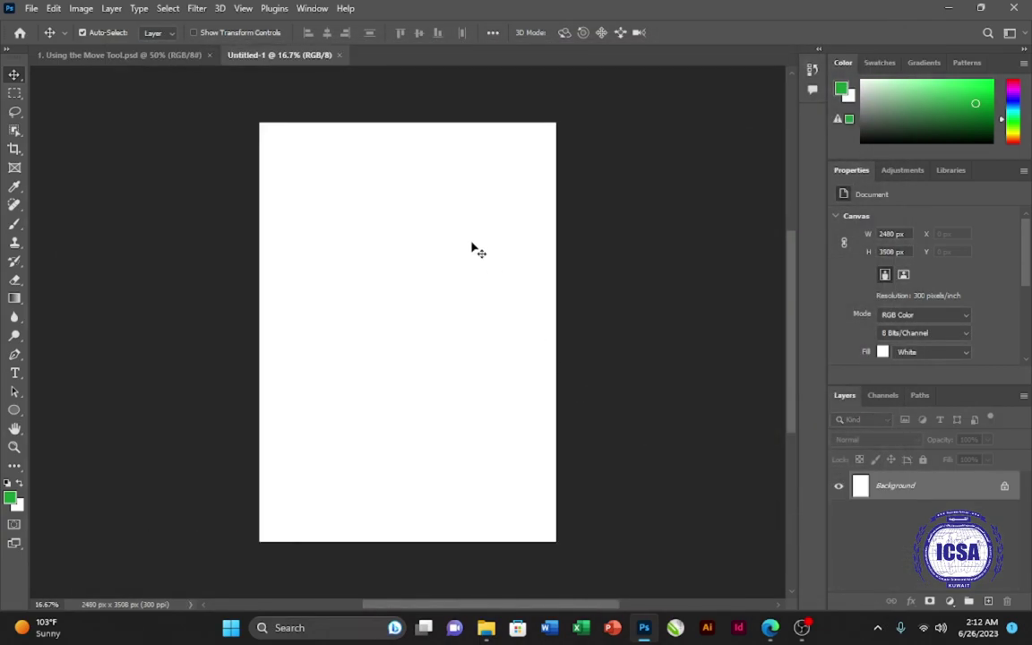
Close the blank Untitled-1 A4 document, leaving only the Jollibee banner open.
{"action": "left_click", "coordinate": [109, 55]}
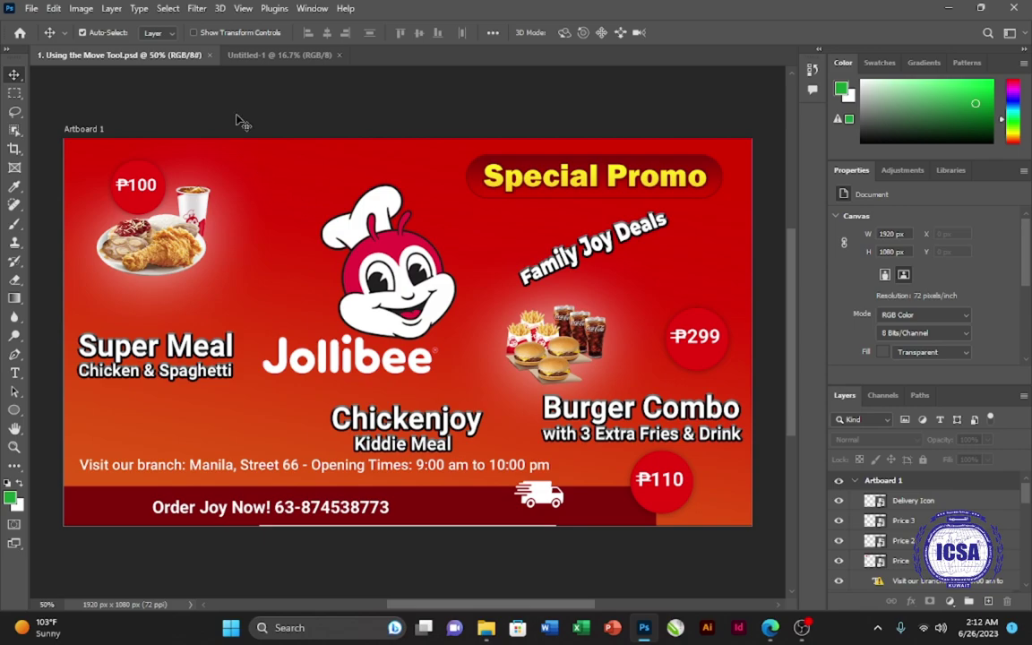
{"action": "left_click", "coordinate": [258, 55]}
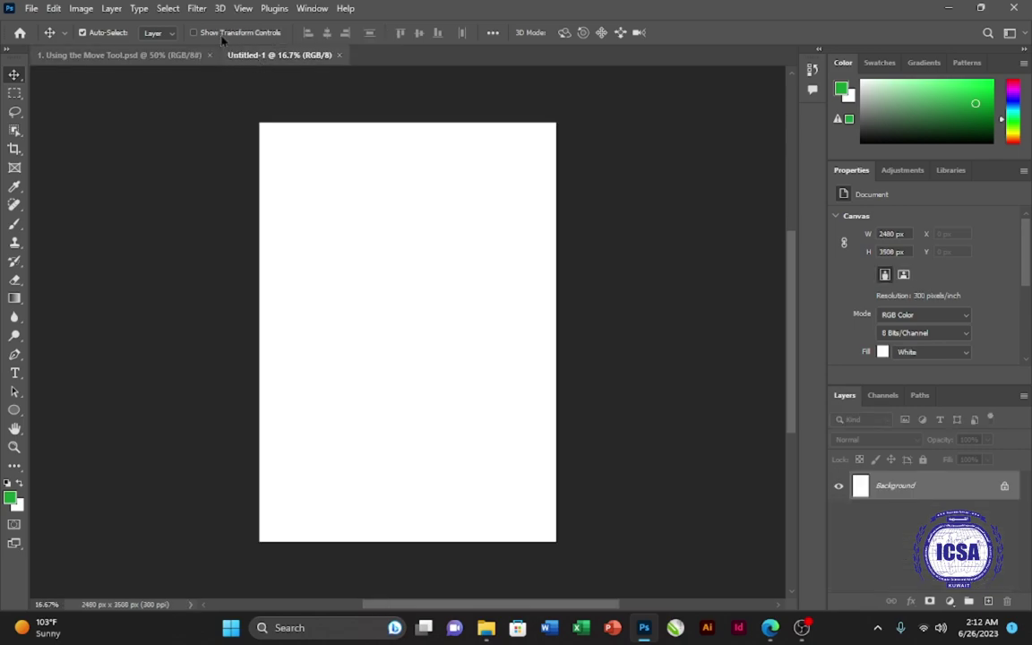
{"action": "left_click", "coordinate": [338, 57]}
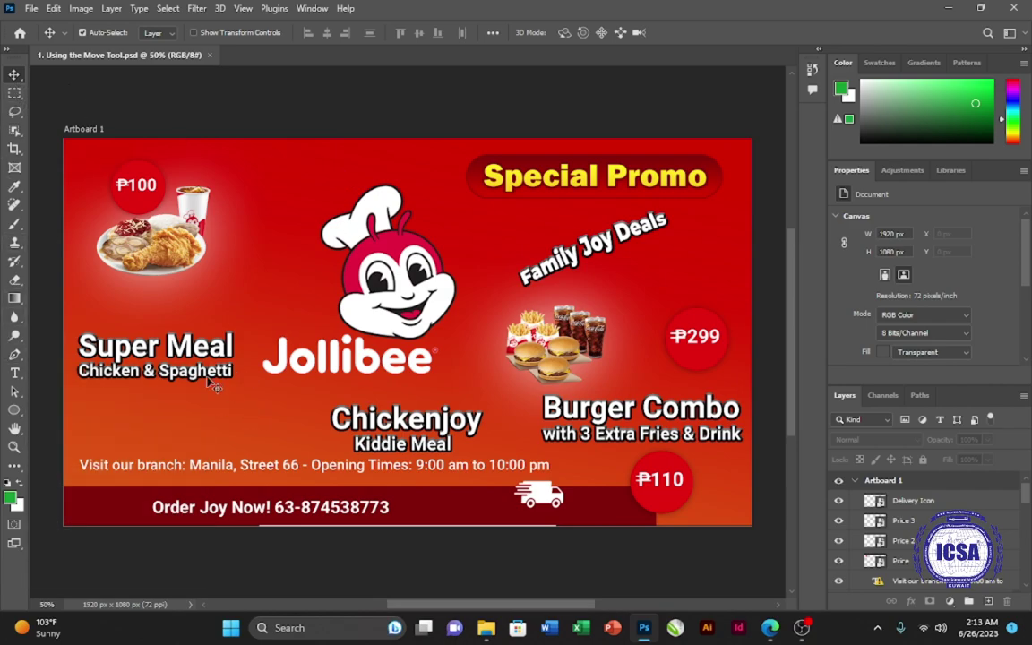
Try the Type and Move tools, then switch to the Ellipse tool with its shape flyout.
{"action": "left_click", "coordinate": [14, 373]}
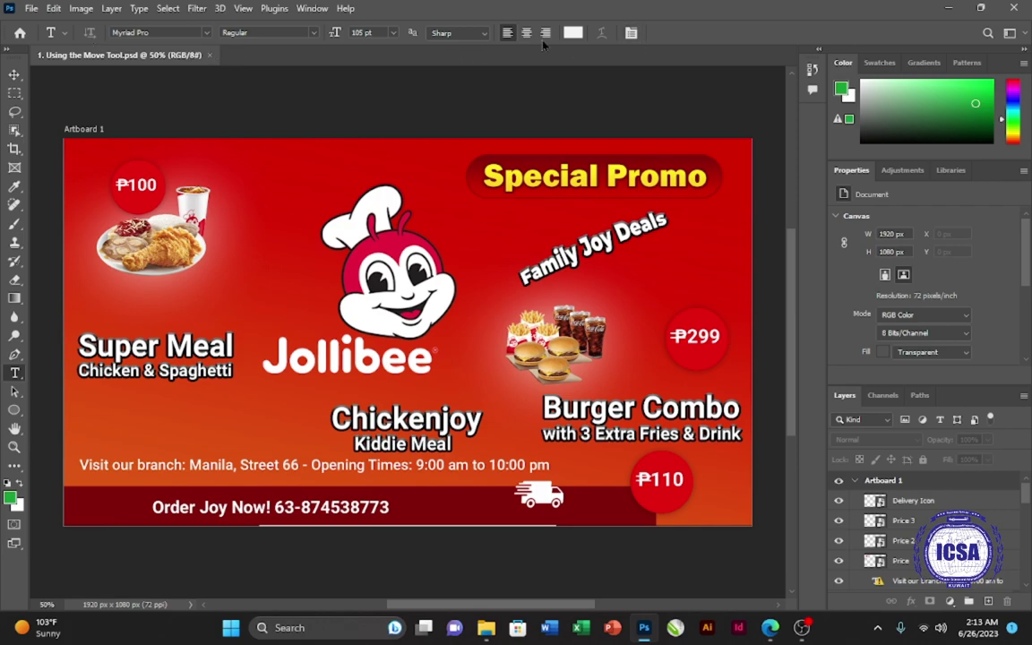
{"action": "left_click", "coordinate": [16, 70]}
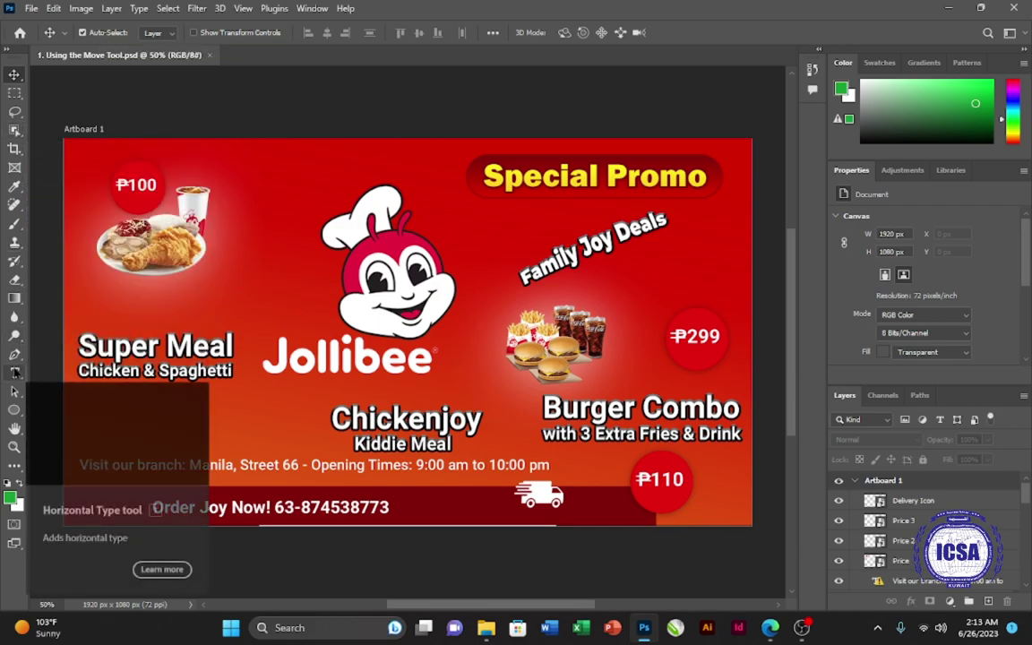
{"action": "left_click", "coordinate": [14, 376]}
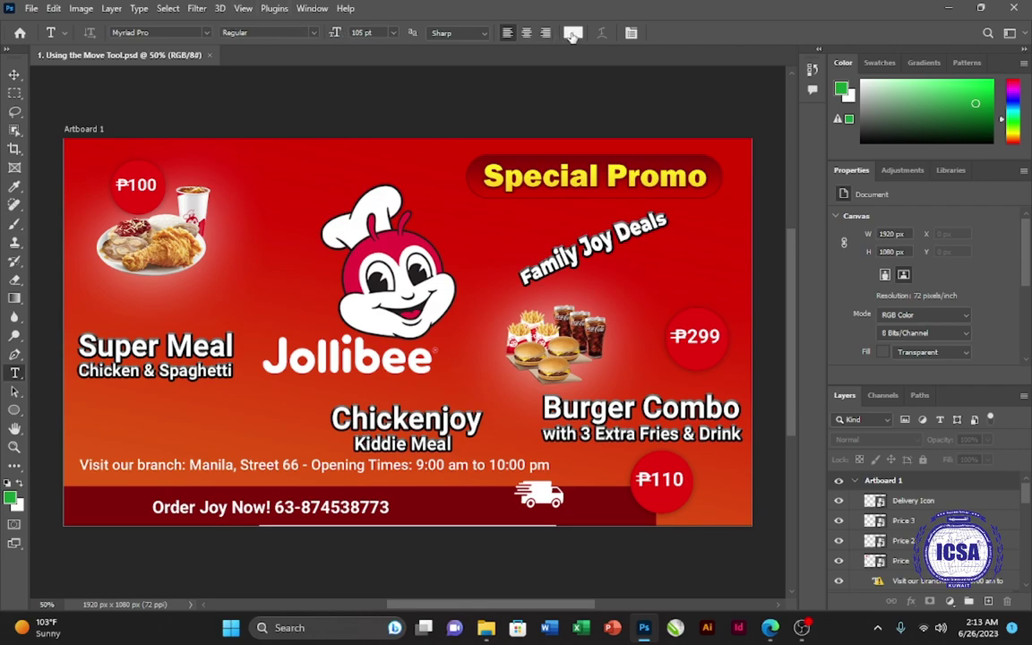
{"action": "left_click", "coordinate": [14, 409]}
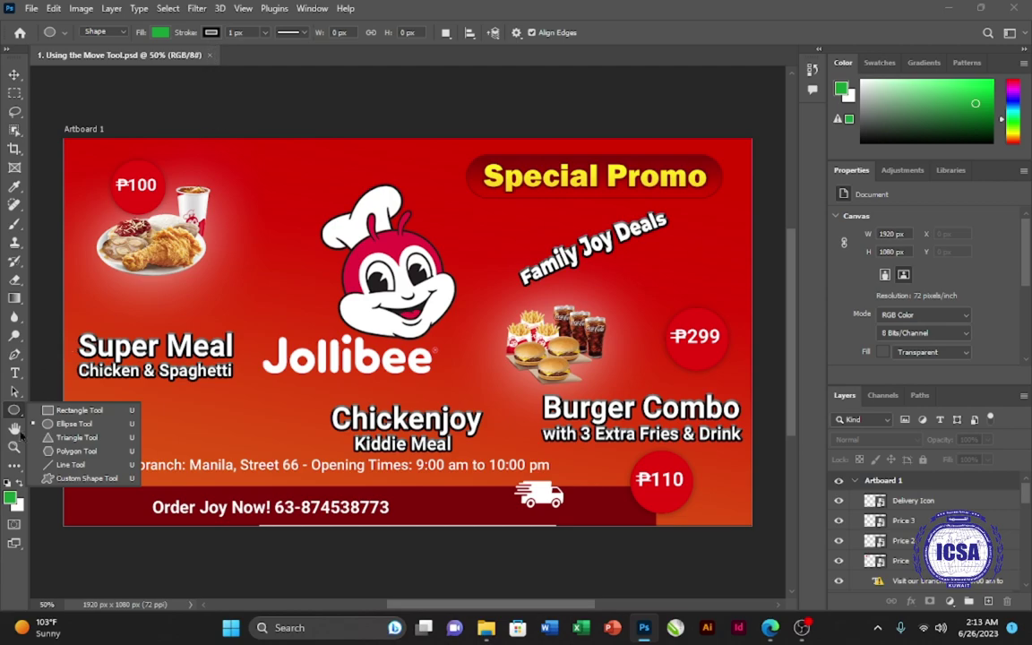
Pick Ellipse Tool from the shape tools flyout to confirm it.
{"action": "left_click", "coordinate": [67, 423]}
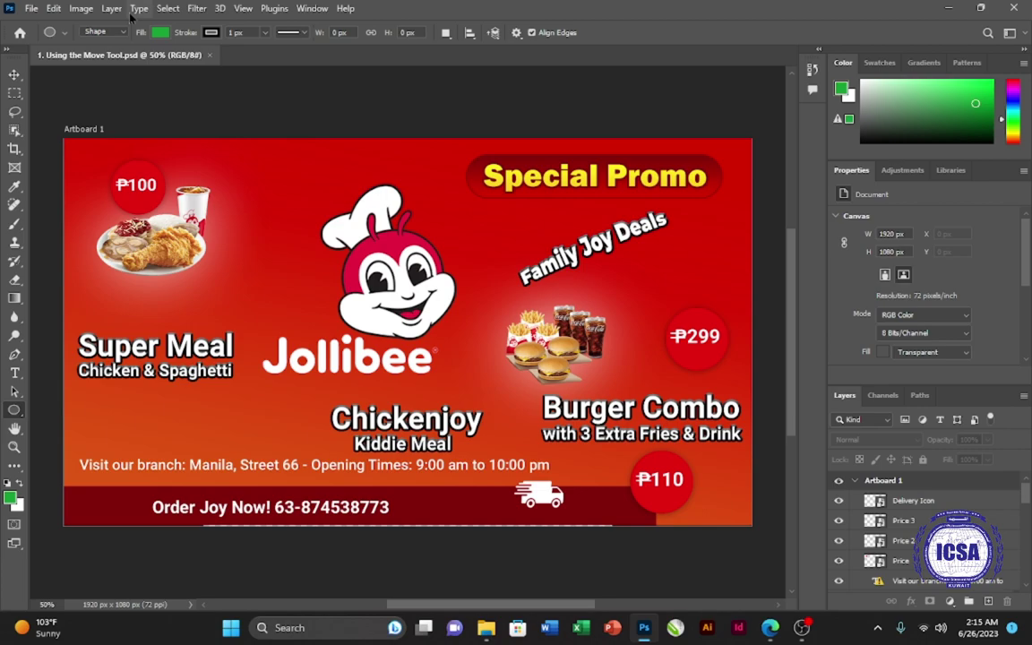
{"action": "left_click", "coordinate": [31, 9]}
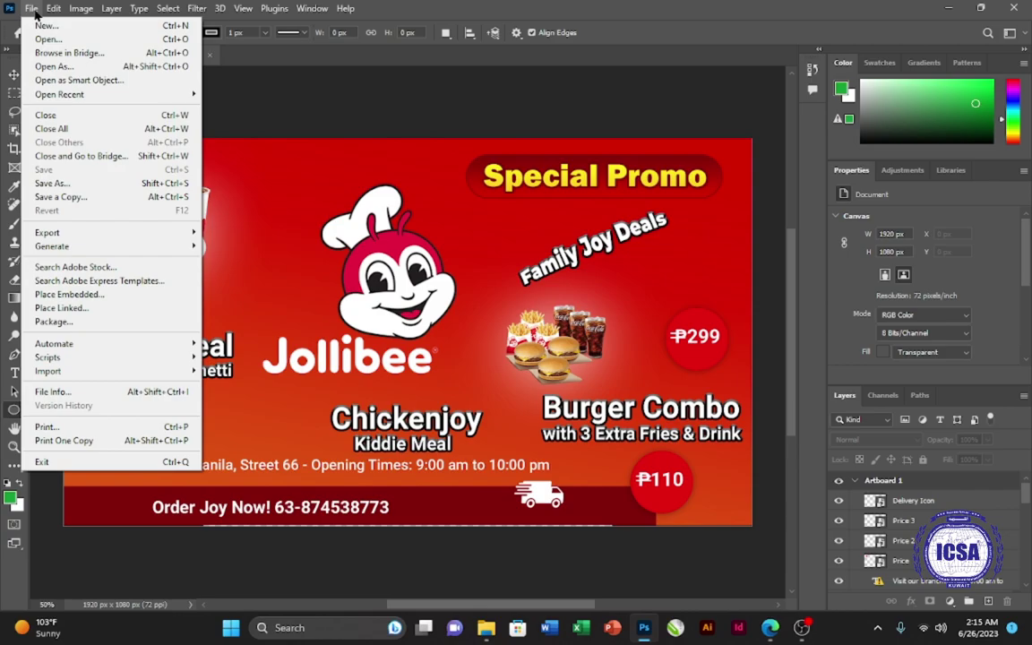
{"action": "left_click", "coordinate": [73, 10]}
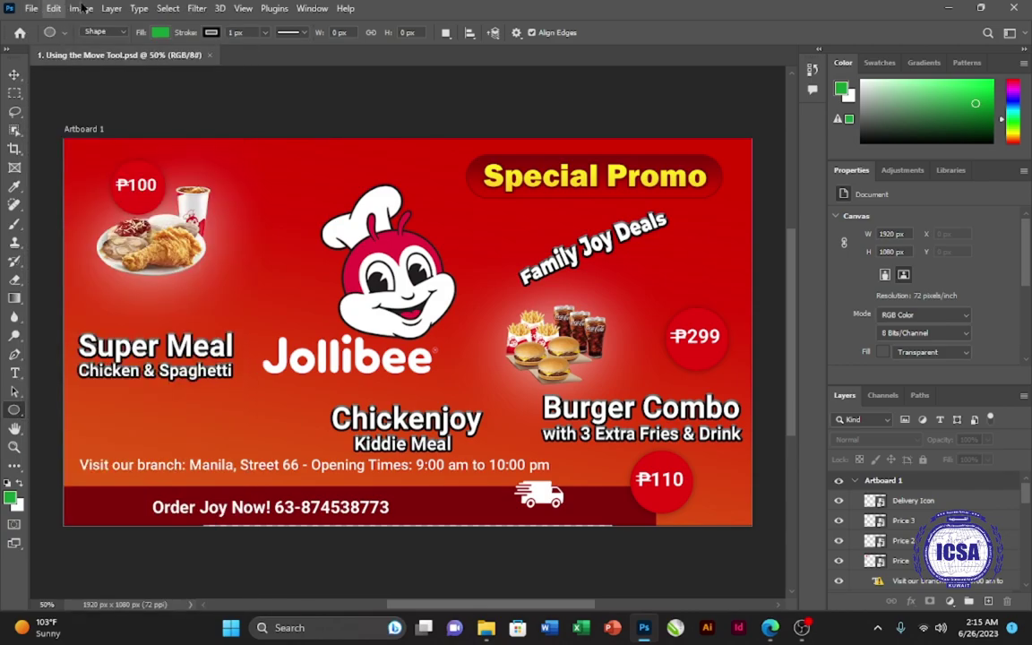
{"action": "left_click", "coordinate": [59, 9]}
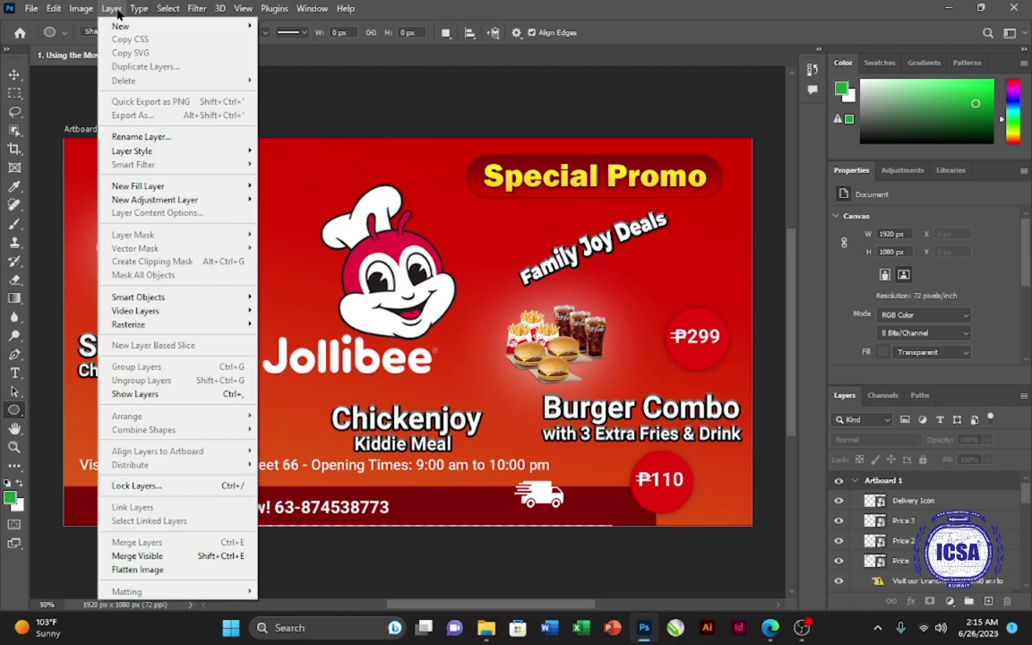
{"action": "left_click", "coordinate": [113, 9]}
{"action": "left_click", "coordinate": [167, 8]}
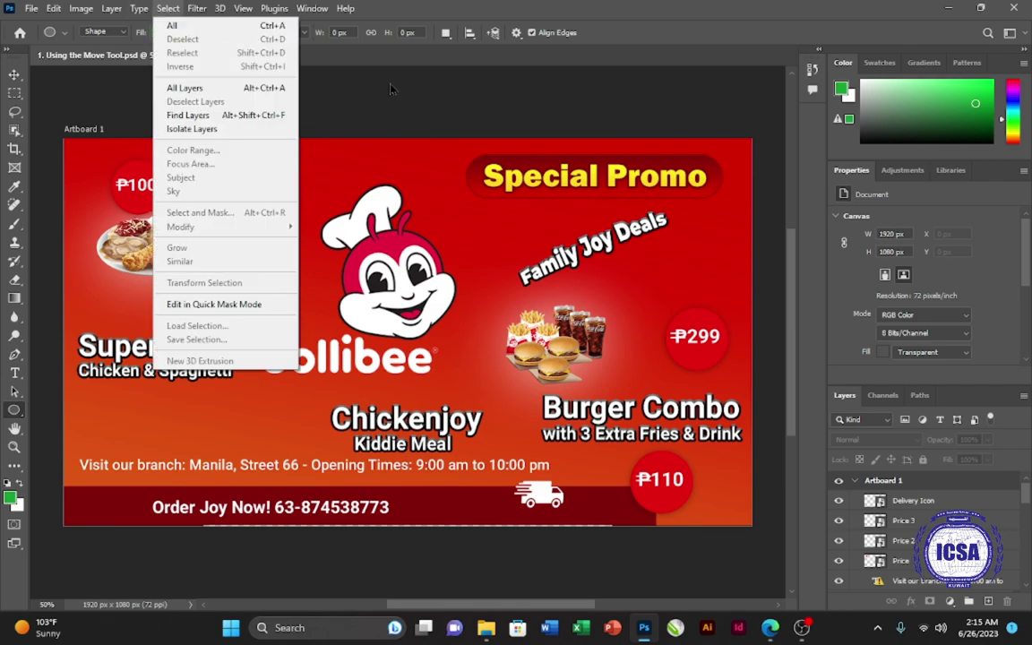
{"action": "left_click", "coordinate": [409, 16]}
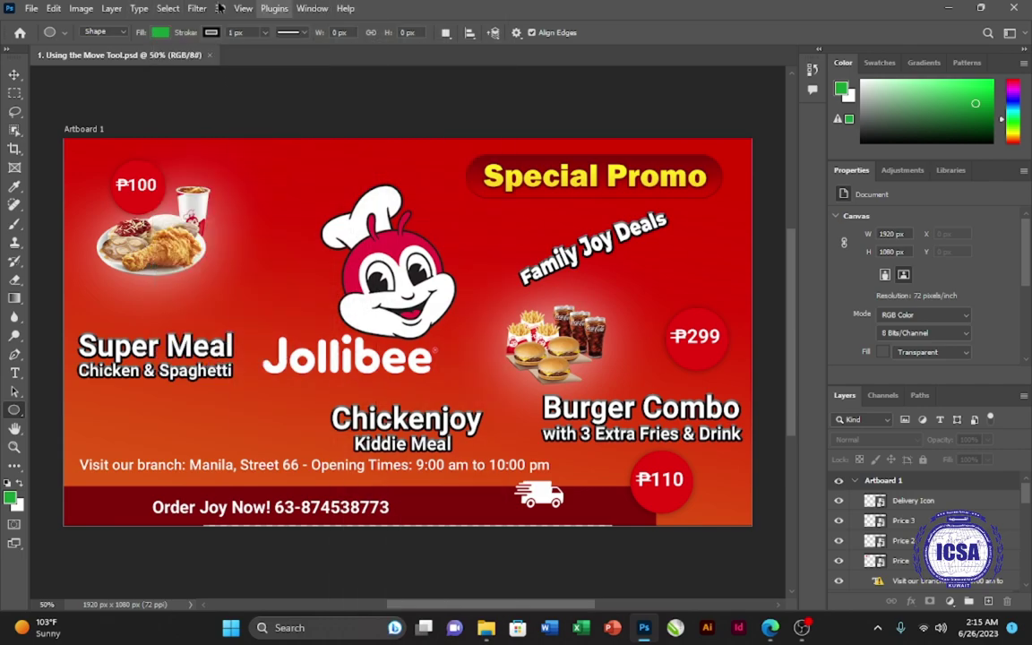
{"action": "left_click", "coordinate": [80, 9]}
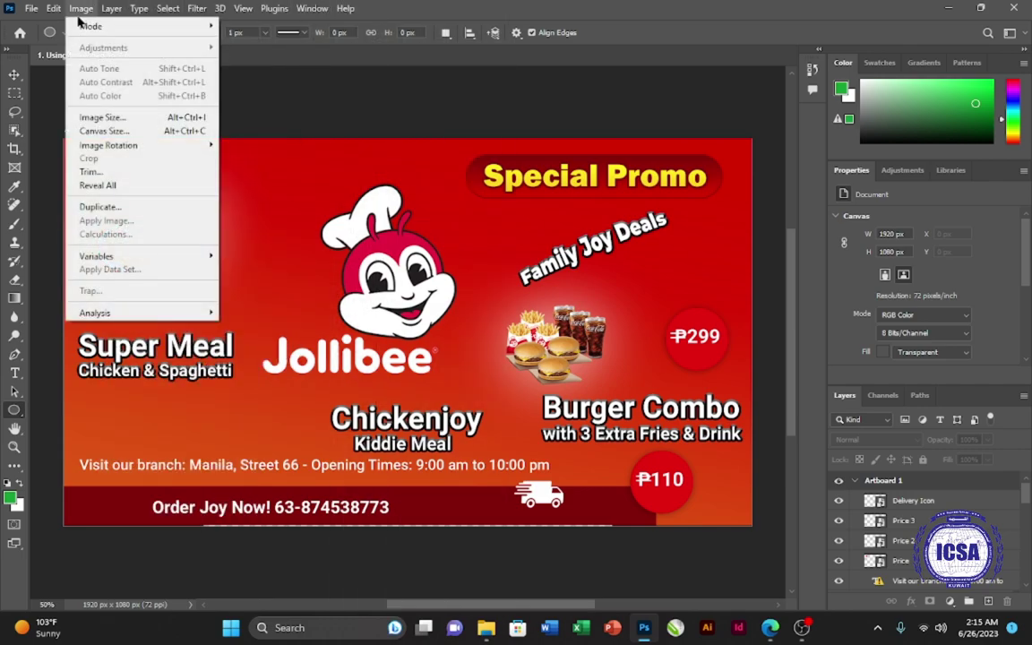
{"action": "mouse_move", "coordinate": [53, 9]}
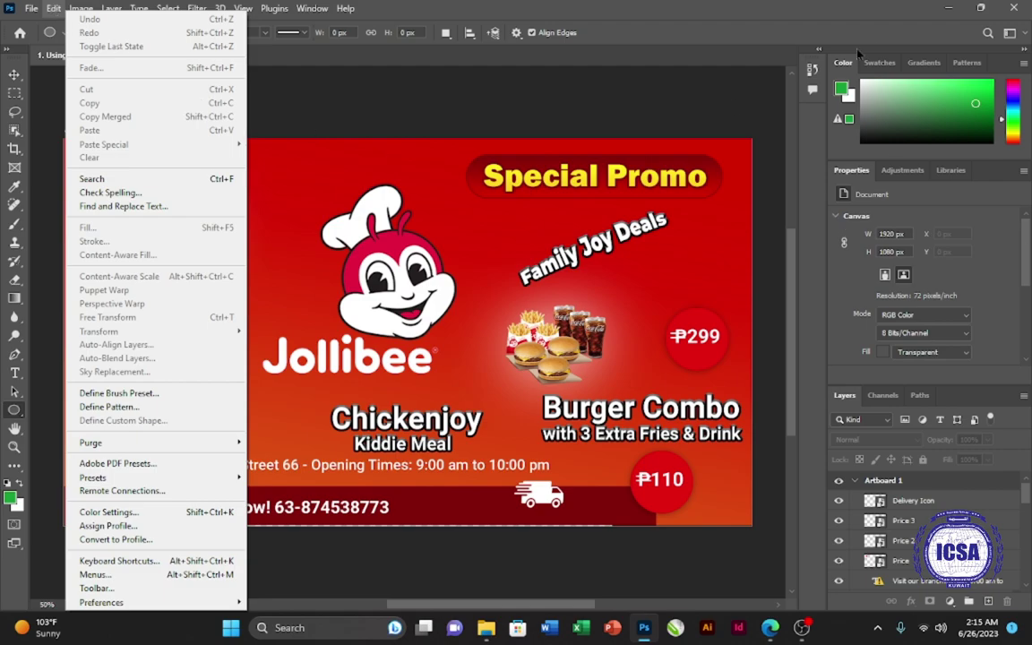
{"action": "left_click", "coordinate": [792, 61]}
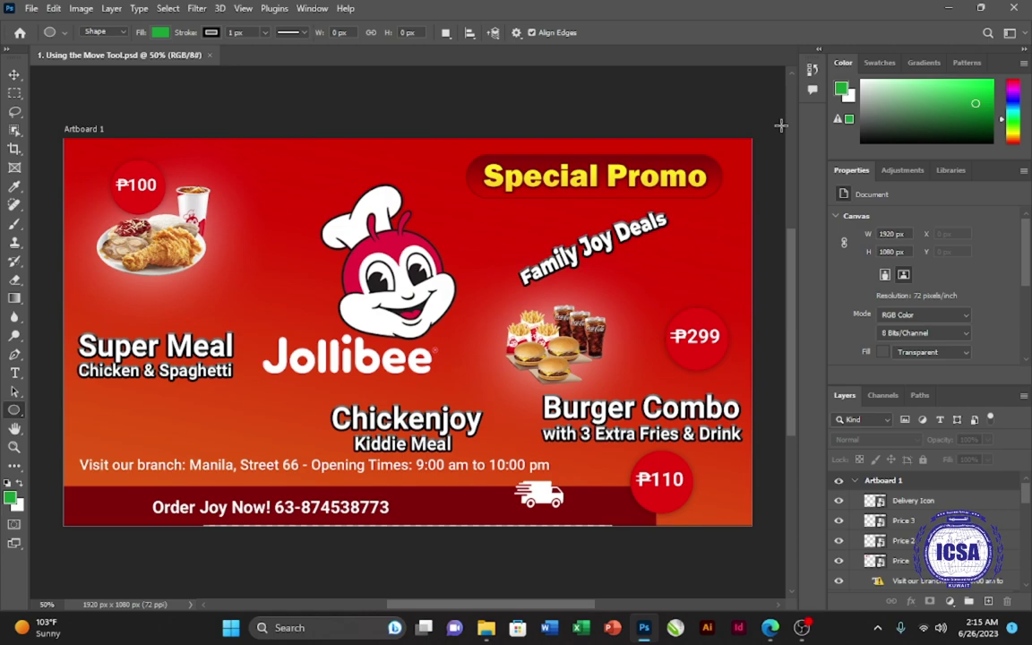
{"action": "left_click", "coordinate": [880, 63]}
{"action": "left_click", "coordinate": [919, 63]}
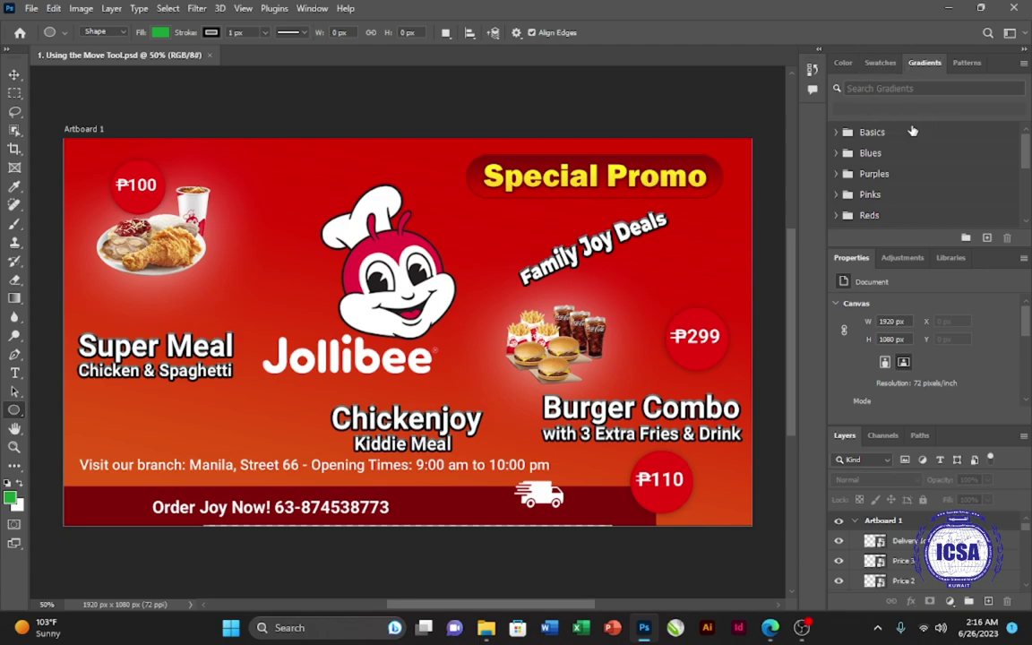
Close the Color, Swatches, Gradients and Patterns panels one after another.
{"action": "right_click", "coordinate": [849, 69]}
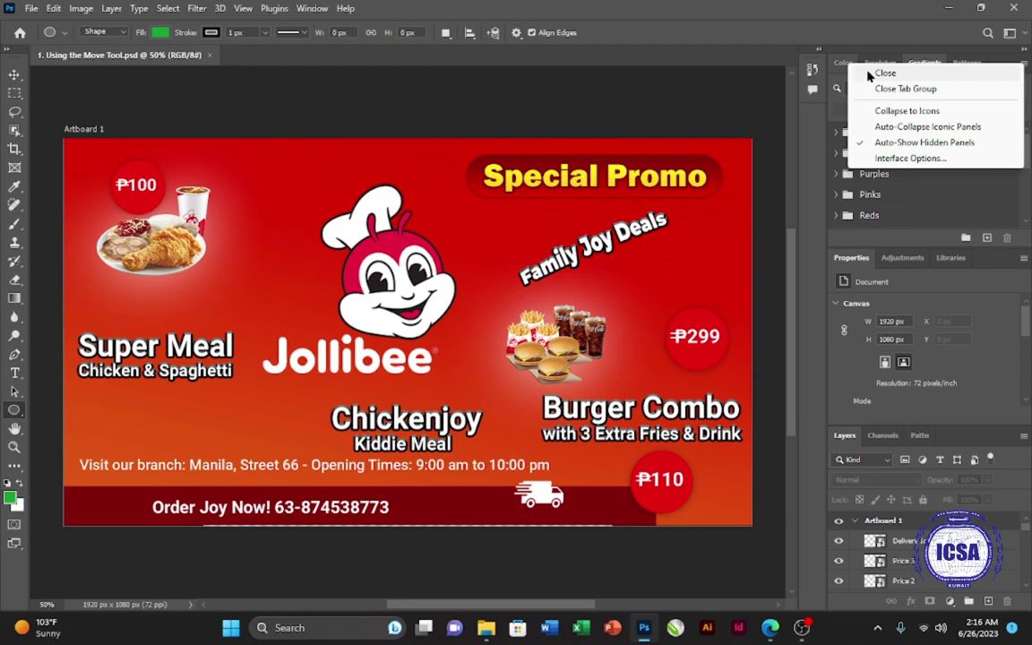
{"action": "left_click", "coordinate": [868, 75]}
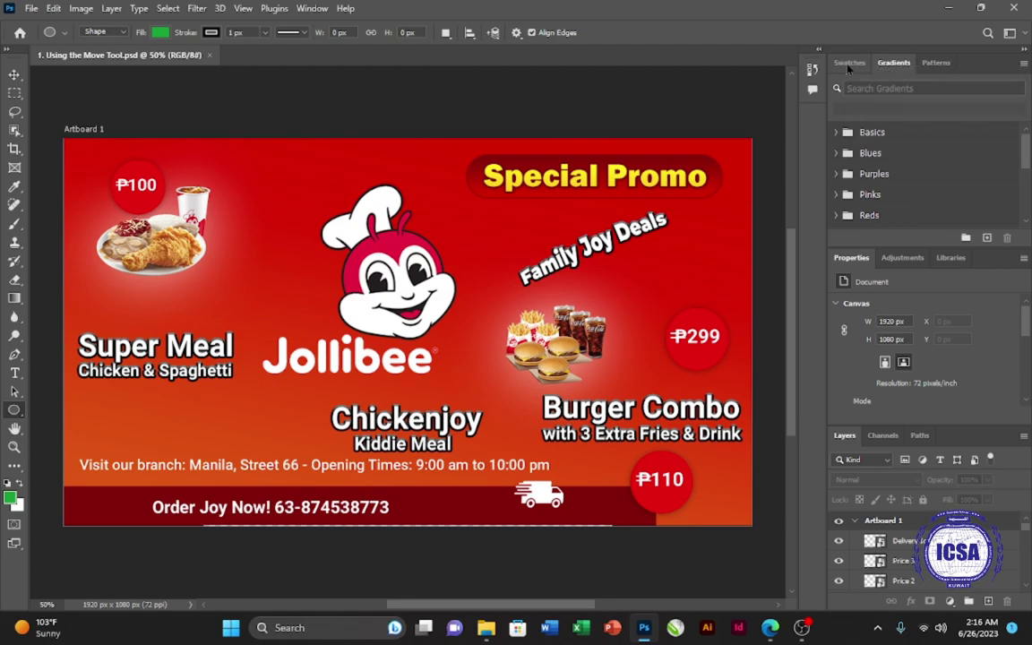
{"action": "right_click", "coordinate": [849, 69]}
{"action": "left_click", "coordinate": [883, 72]}
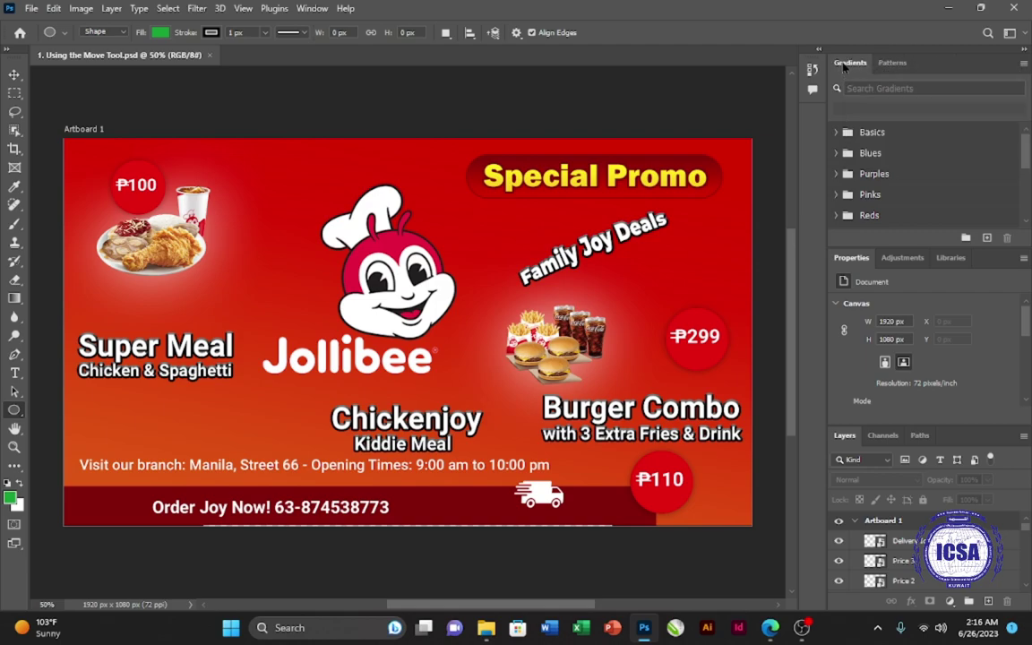
{"action": "right_click", "coordinate": [842, 67]}
{"action": "left_click", "coordinate": [858, 72]}
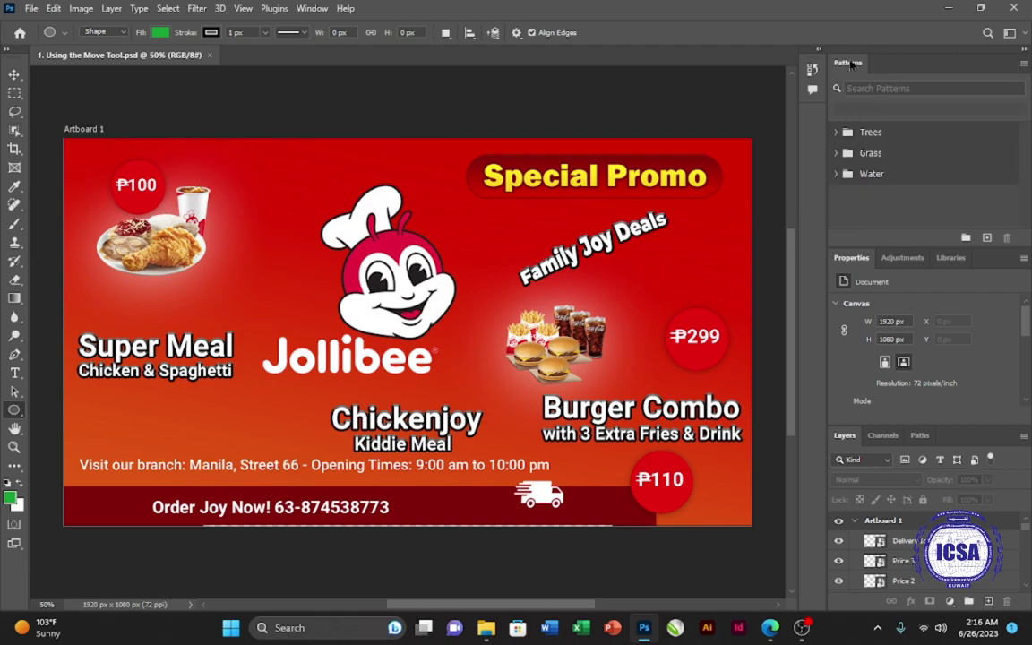
{"action": "right_click", "coordinate": [853, 64]}
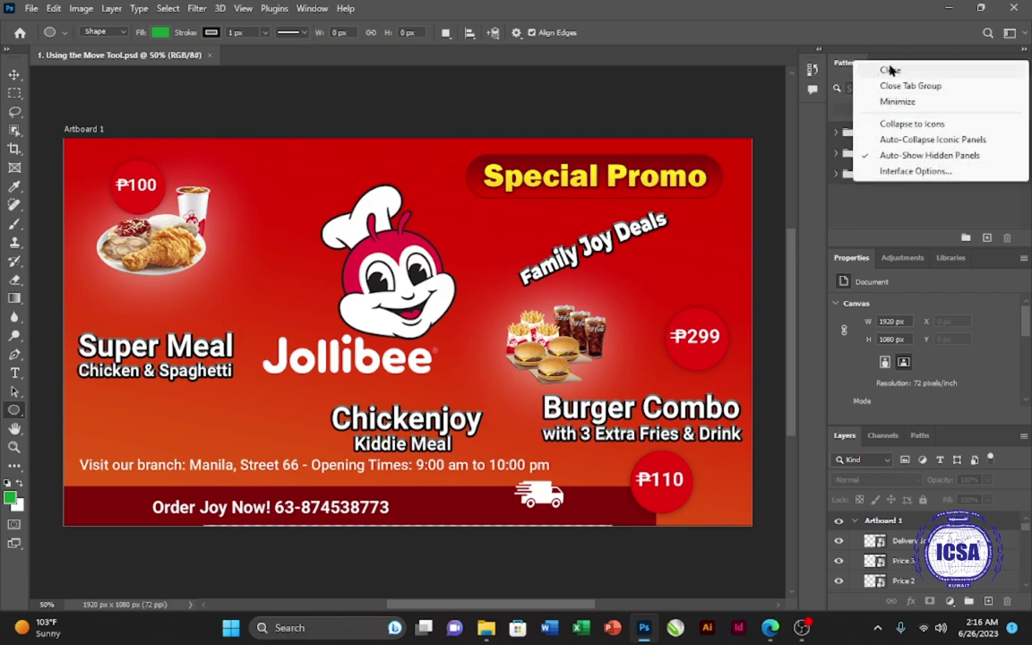
{"action": "left_click", "coordinate": [862, 72]}
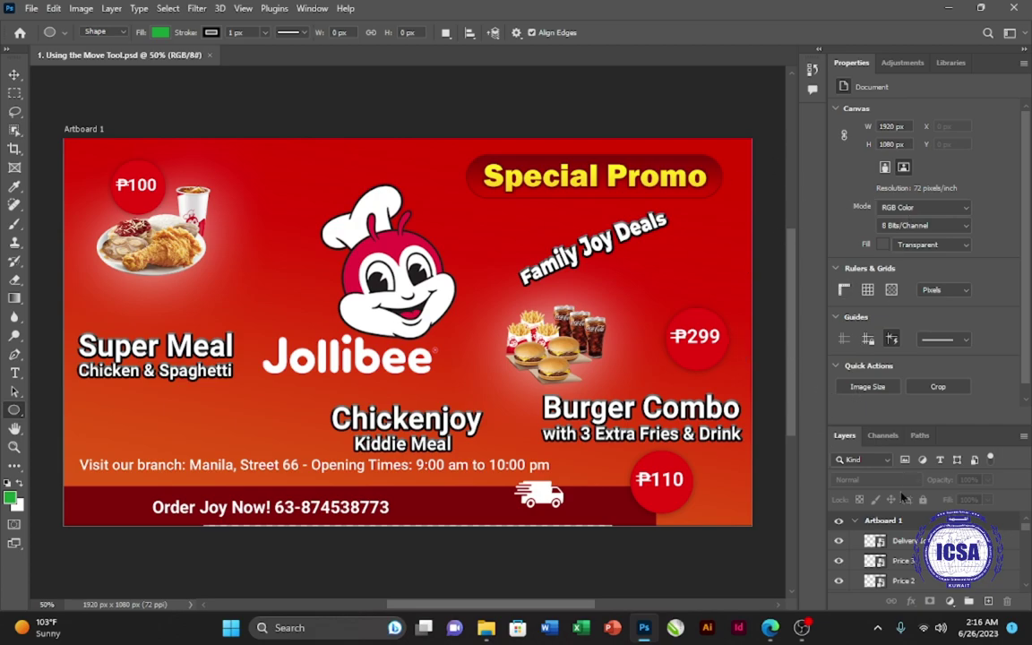
Close the History, Adjustments and Libraries panels plus a collapsed side panel.
{"action": "right_click", "coordinate": [811, 72]}
{"action": "left_click", "coordinate": [829, 78]}
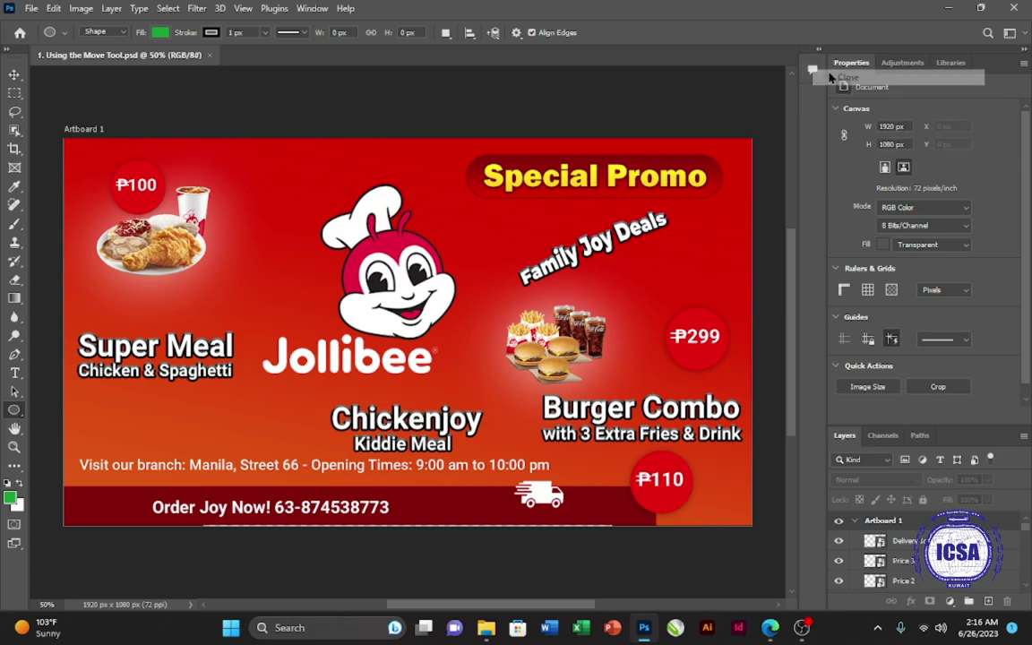
{"action": "right_click", "coordinate": [812, 70]}
{"action": "left_click", "coordinate": [839, 79]}
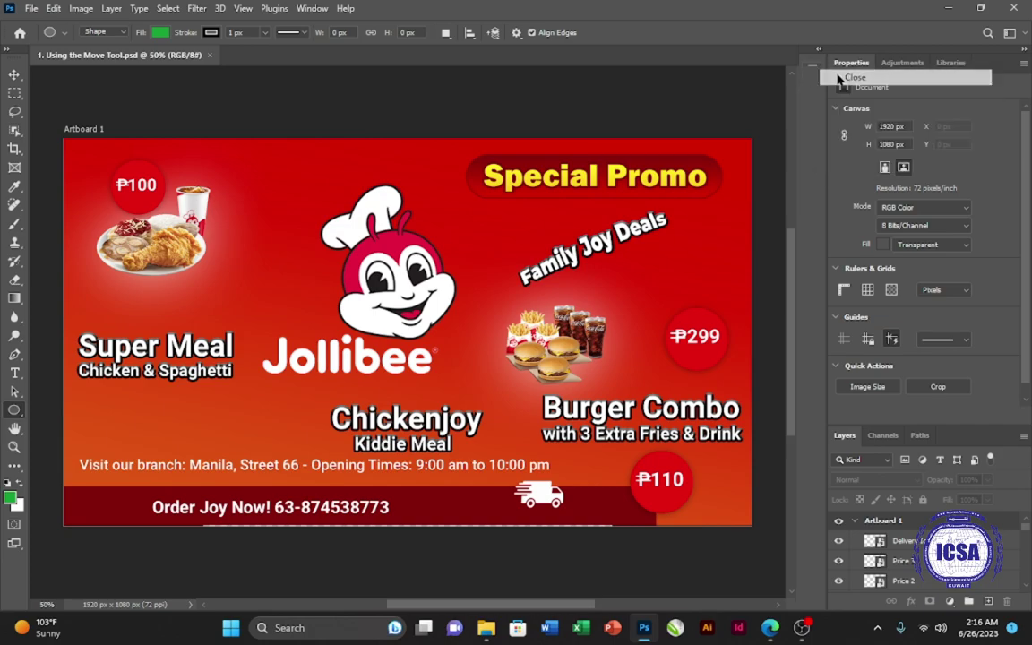
{"action": "right_click", "coordinate": [887, 63]}
{"action": "left_click", "coordinate": [887, 71]}
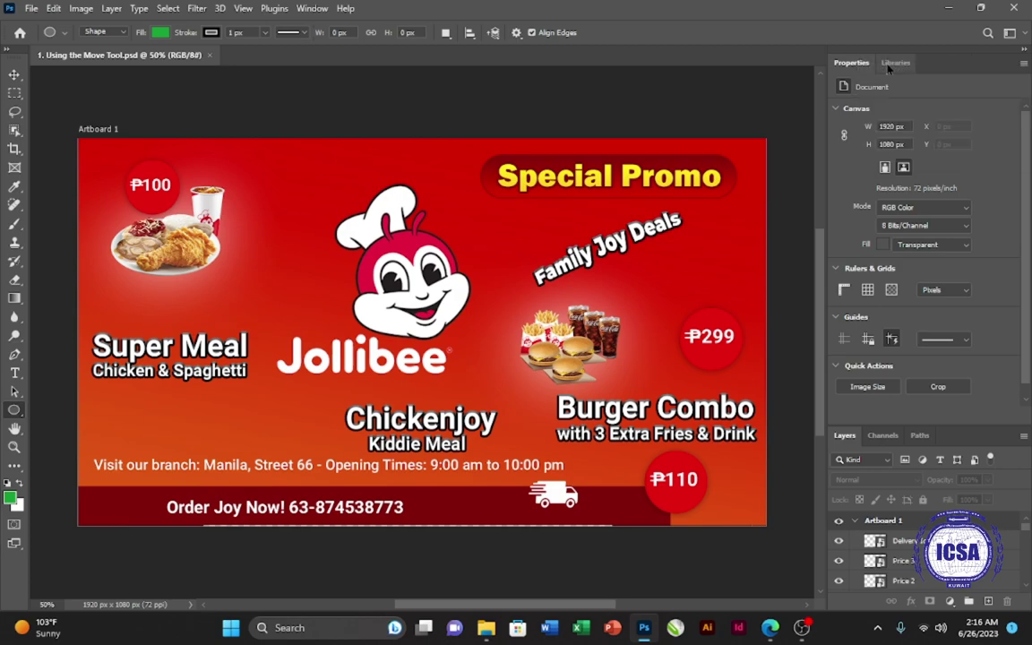
{"action": "right_click", "coordinate": [888, 65]}
{"action": "left_click", "coordinate": [898, 72]}
Close the Properties, Channels and Paths panels so only Layers remains.
{"action": "right_click", "coordinate": [867, 65]}
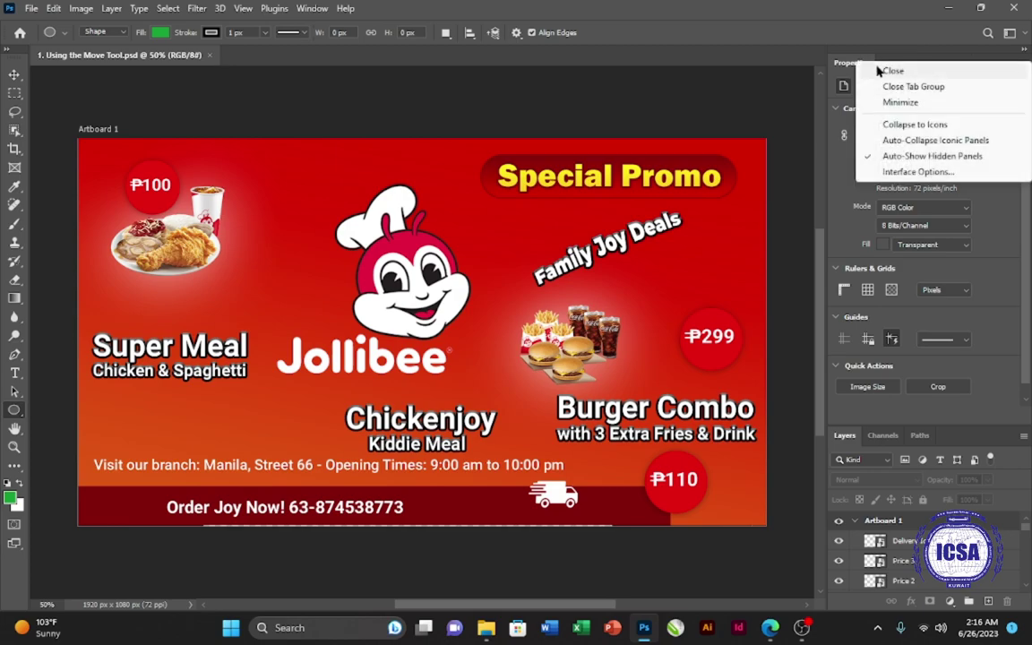
{"action": "left_click", "coordinate": [893, 72]}
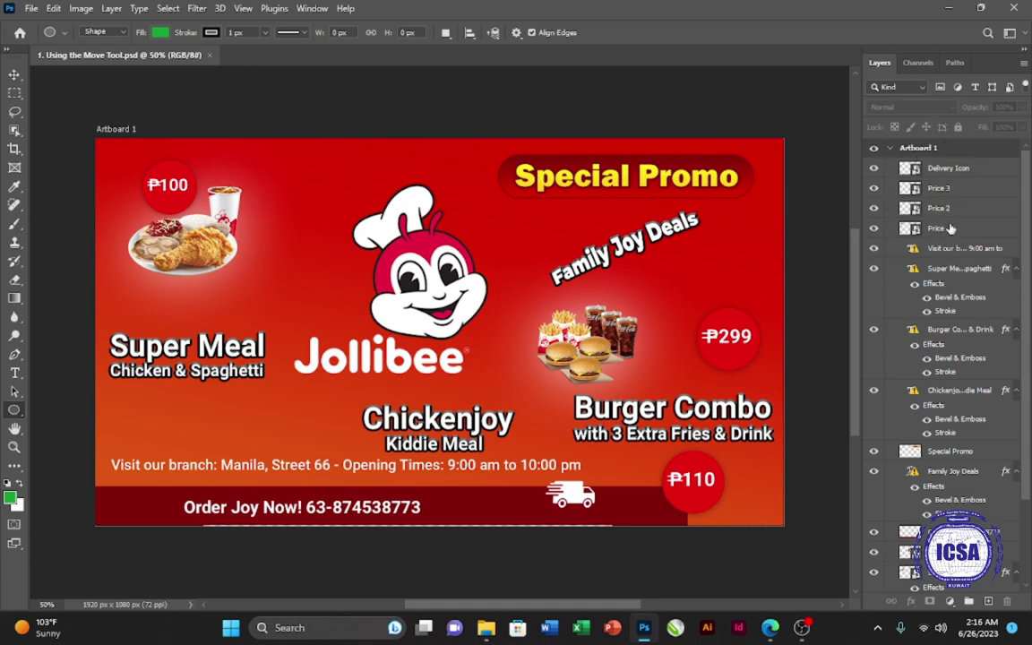
{"action": "left_click", "coordinate": [922, 64]}
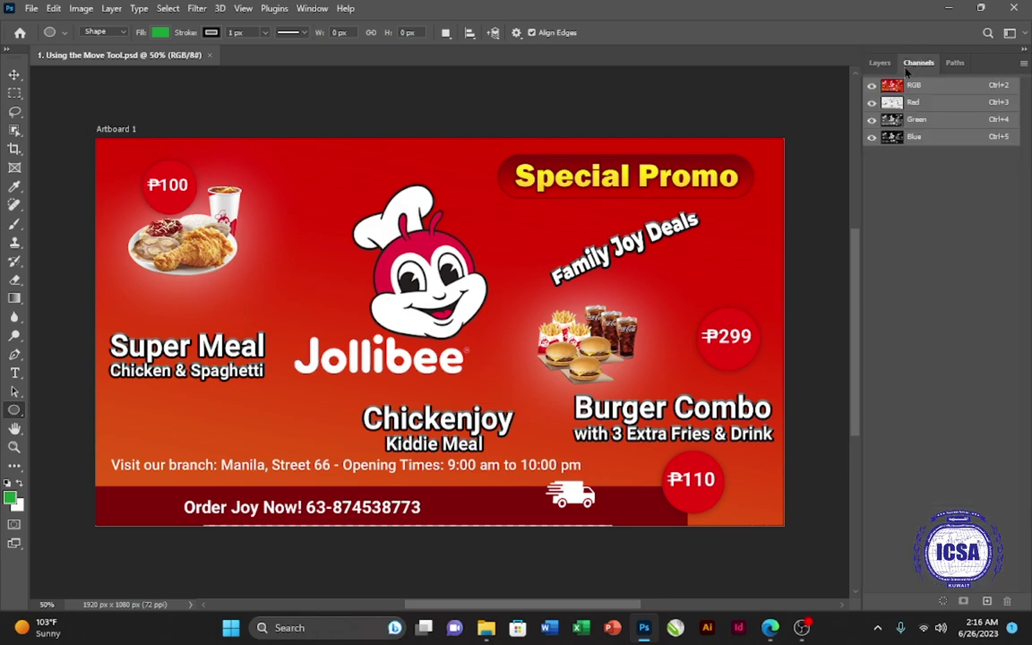
{"action": "right_click", "coordinate": [919, 63]}
{"action": "left_click", "coordinate": [918, 68]}
{"action": "right_click", "coordinate": [921, 64]}
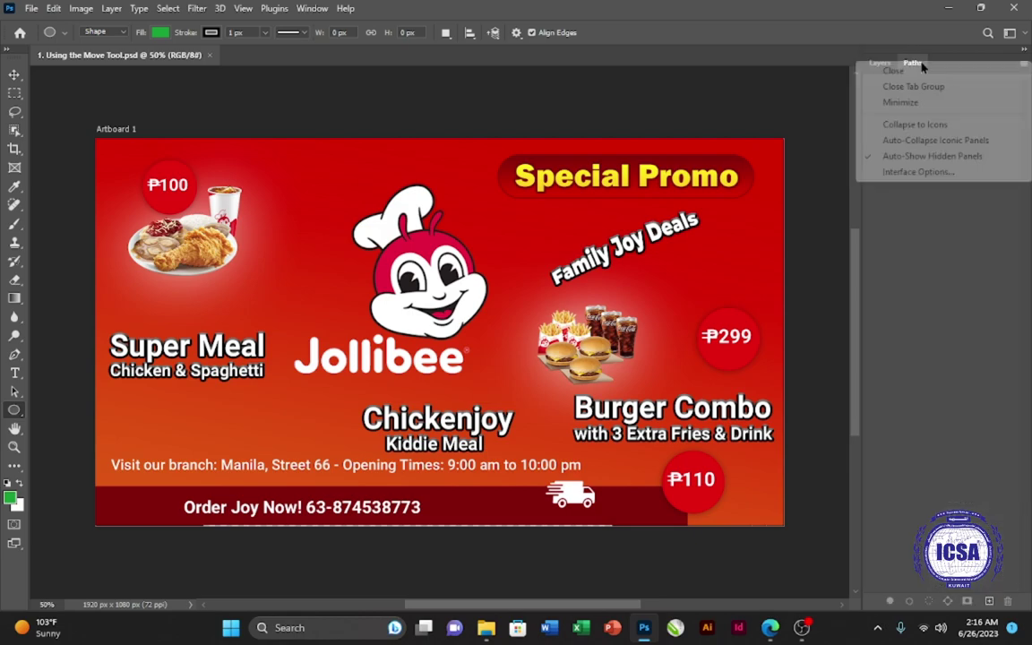
{"action": "left_click", "coordinate": [934, 71]}
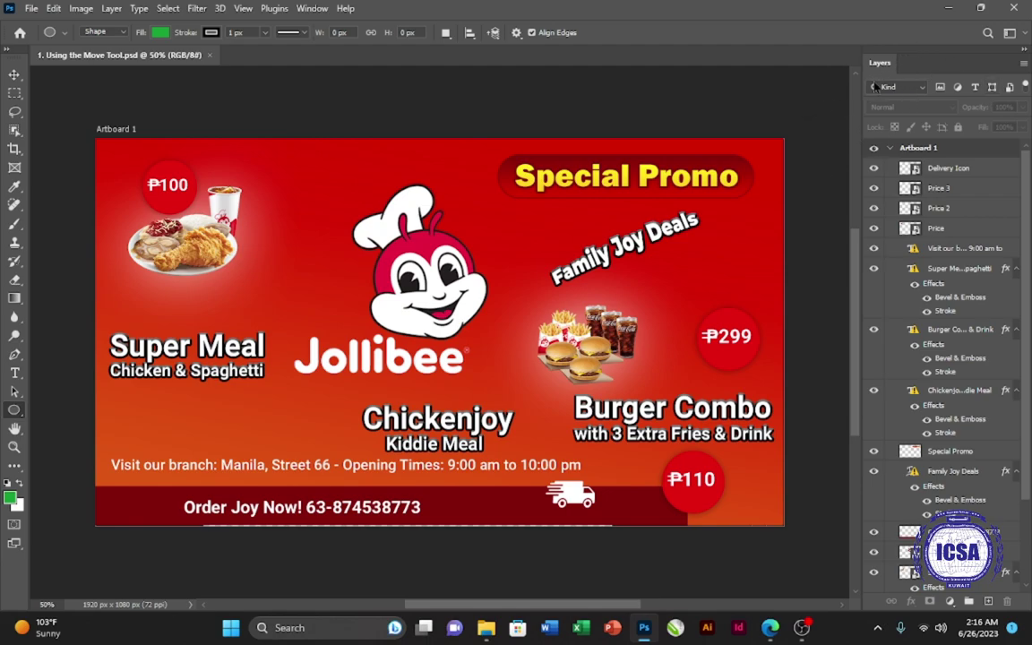
{"action": "scroll", "coordinate": [960, 240], "scroll_direction": "down", "scroll_amount": 1}
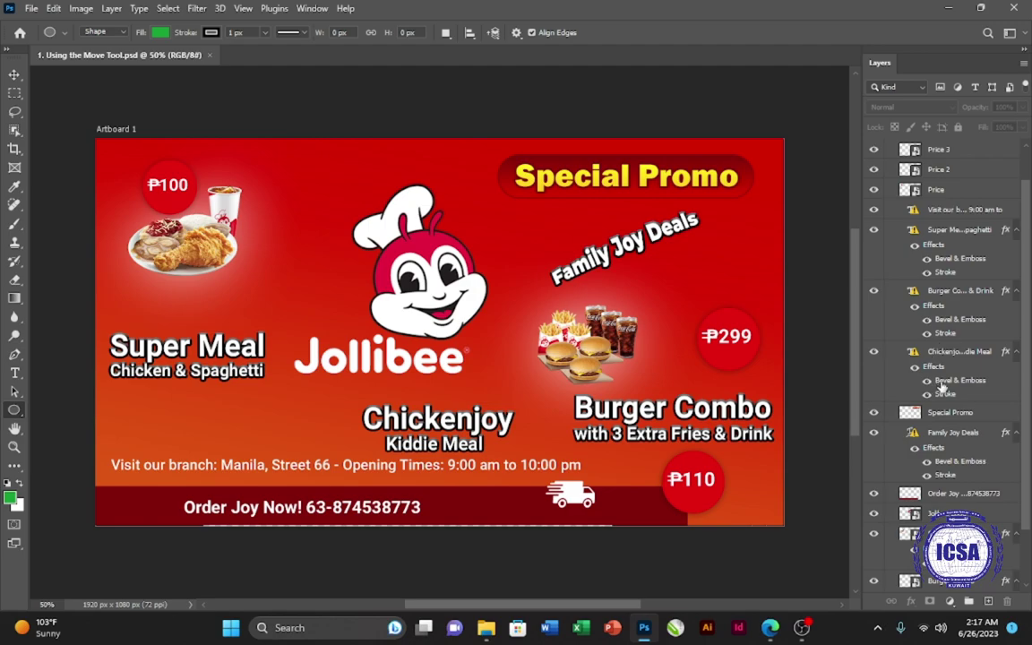
{"action": "scroll", "coordinate": [960, 240], "scroll_direction": "up", "scroll_amount": 1}
{"action": "scroll", "coordinate": [1030, 318], "scroll_direction": "down", "scroll_amount": 3}
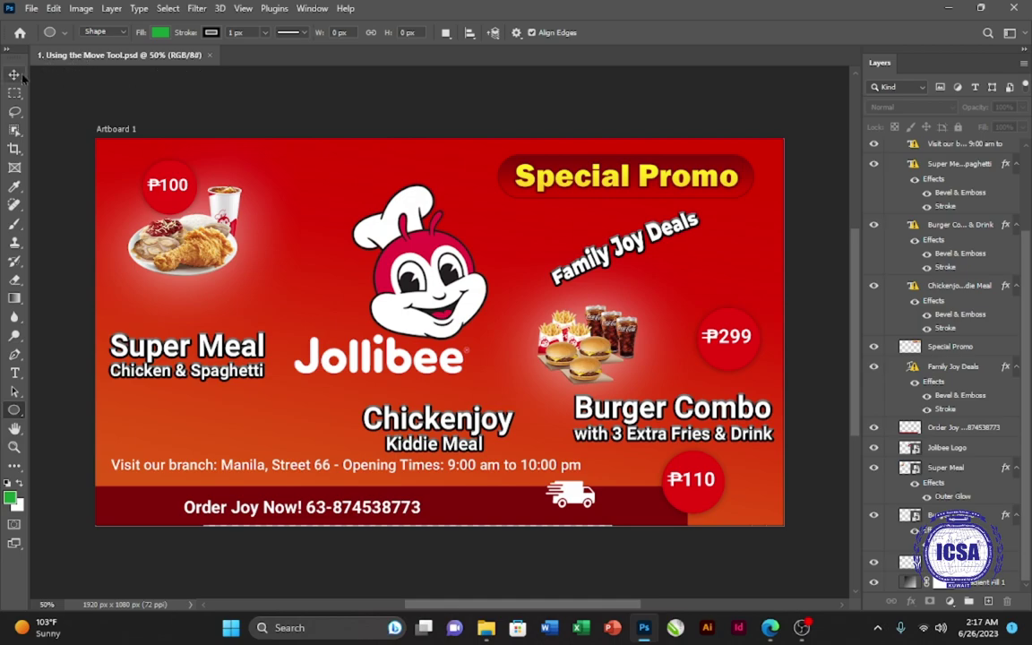
Drag the Super Meal image and ₱100 badge down, and nudge the Jollibee logo up-right.
{"action": "left_click", "coordinate": [22, 78]}
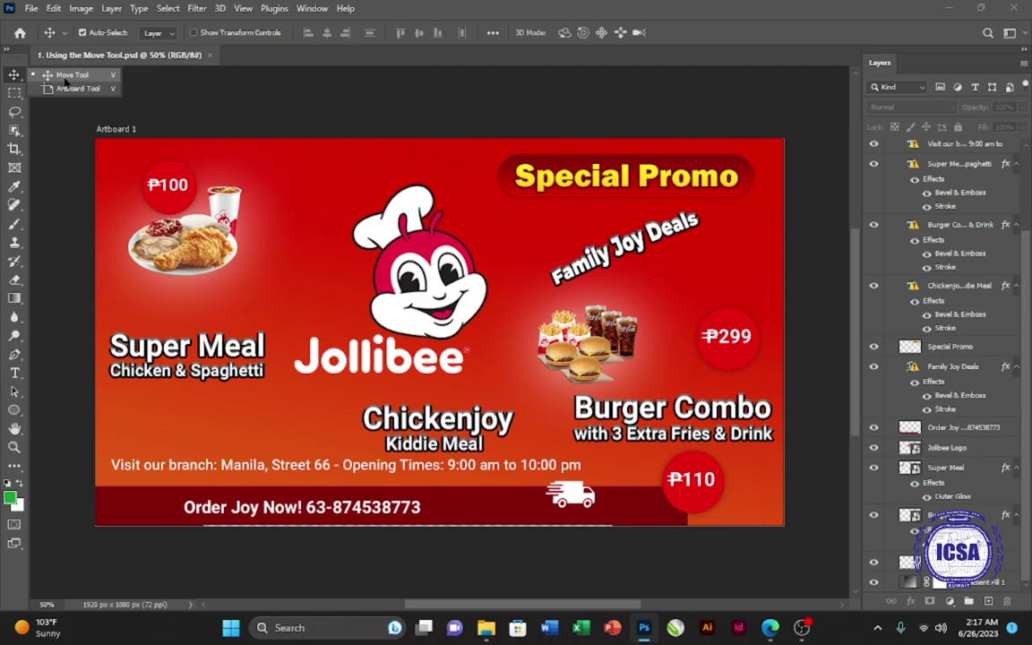
{"action": "left_click", "coordinate": [61, 75]}
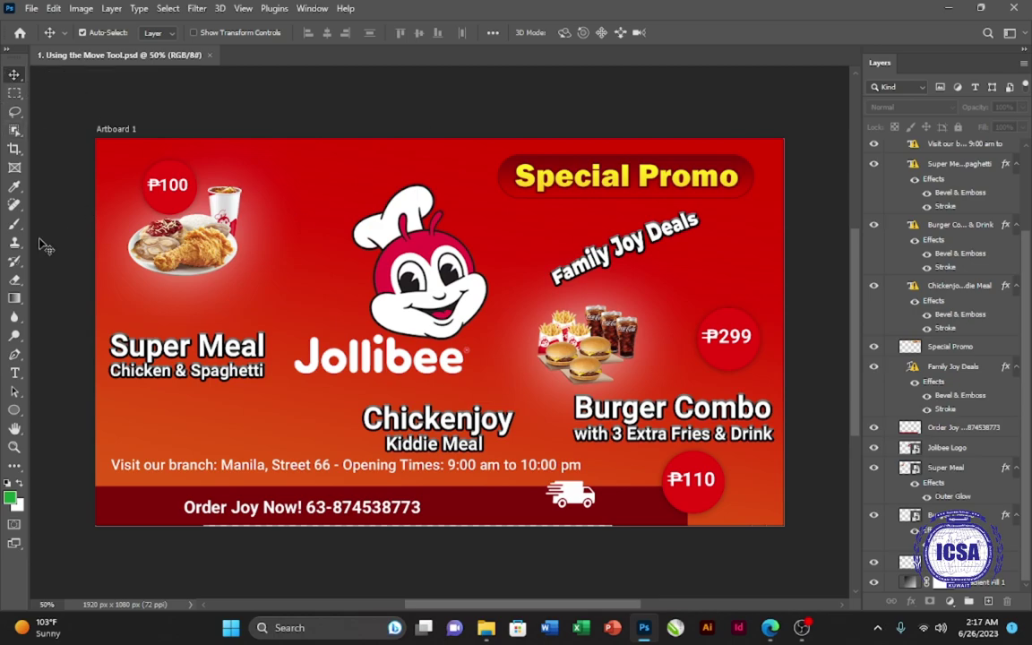
{"action": "right_click", "coordinate": [15, 74]}
{"action": "left_click", "coordinate": [184, 231]}
{"action": "left_click_drag", "start_coordinate": [197, 254], "coordinate": [192, 291]}
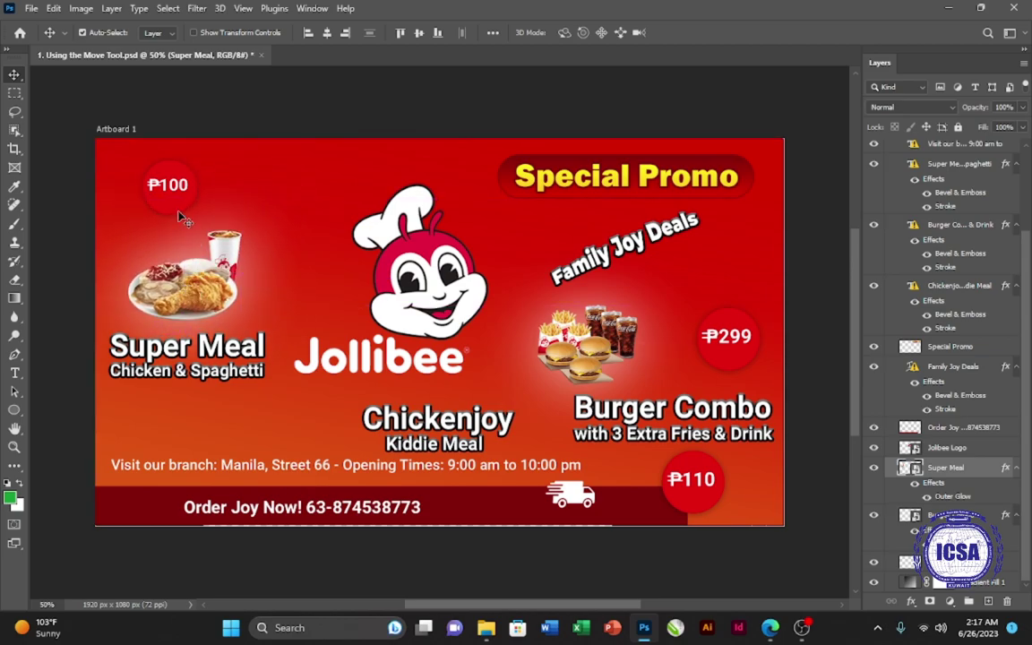
{"action": "left_click_drag", "start_coordinate": [169, 206], "coordinate": [164, 248]}
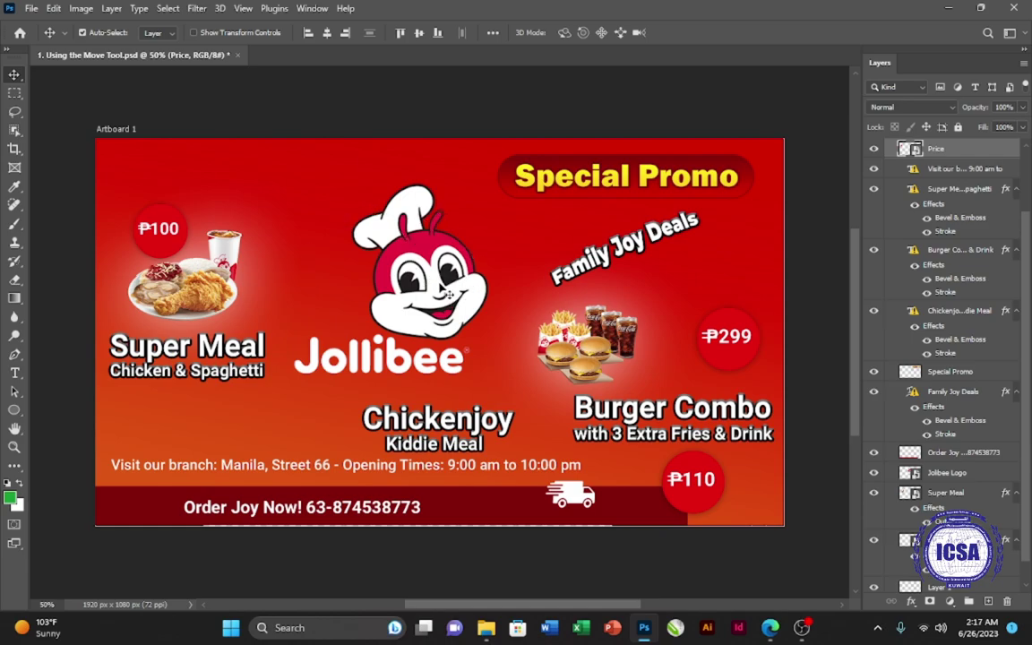
{"action": "left_click", "coordinate": [421, 300]}
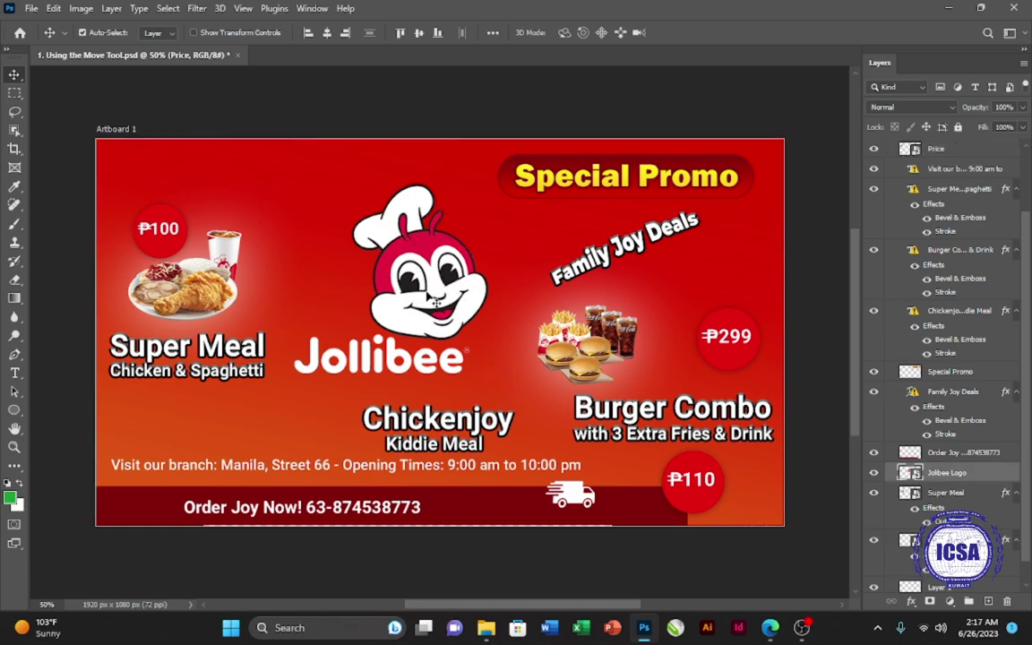
{"action": "left_click_drag", "start_coordinate": [441, 300], "coordinate": [447, 273]}
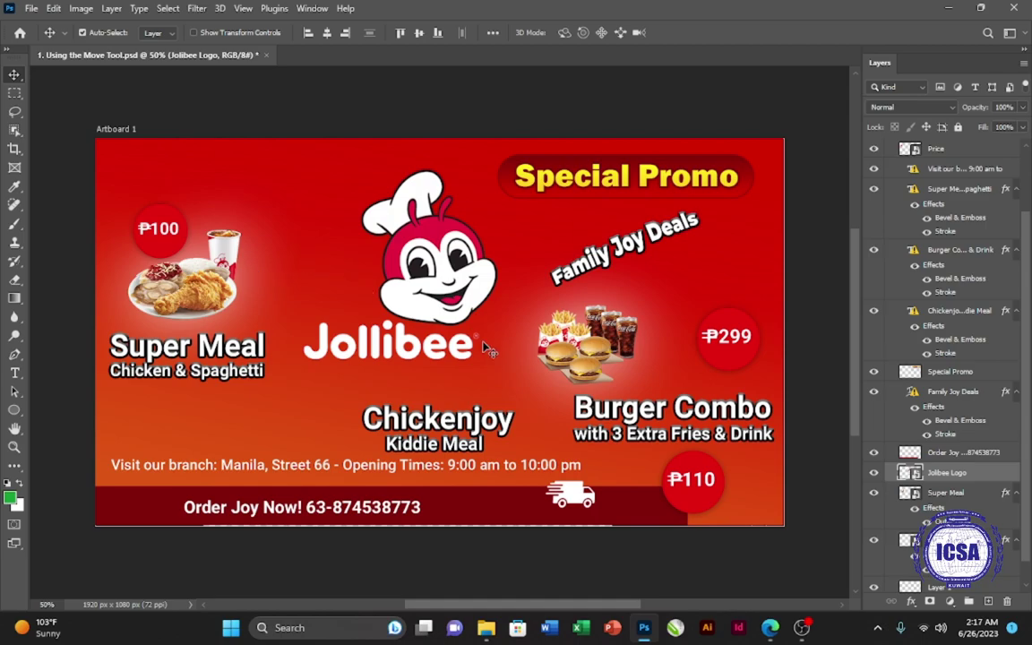
Zoom and pan around the Super Meal panel and Jollibee logo to inspect placement.
{"action": "scroll", "coordinate": [445, 308], "scroll_direction": "up", "scroll_amount": 1}
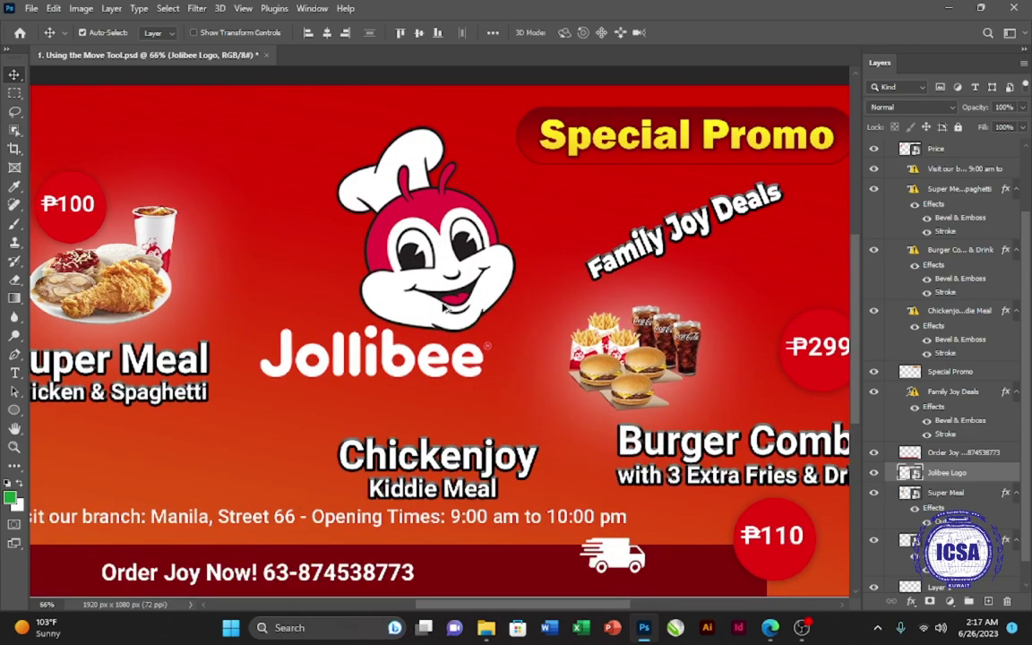
{"action": "scroll", "coordinate": [444, 307], "scroll_direction": "down", "scroll_amount": 1}
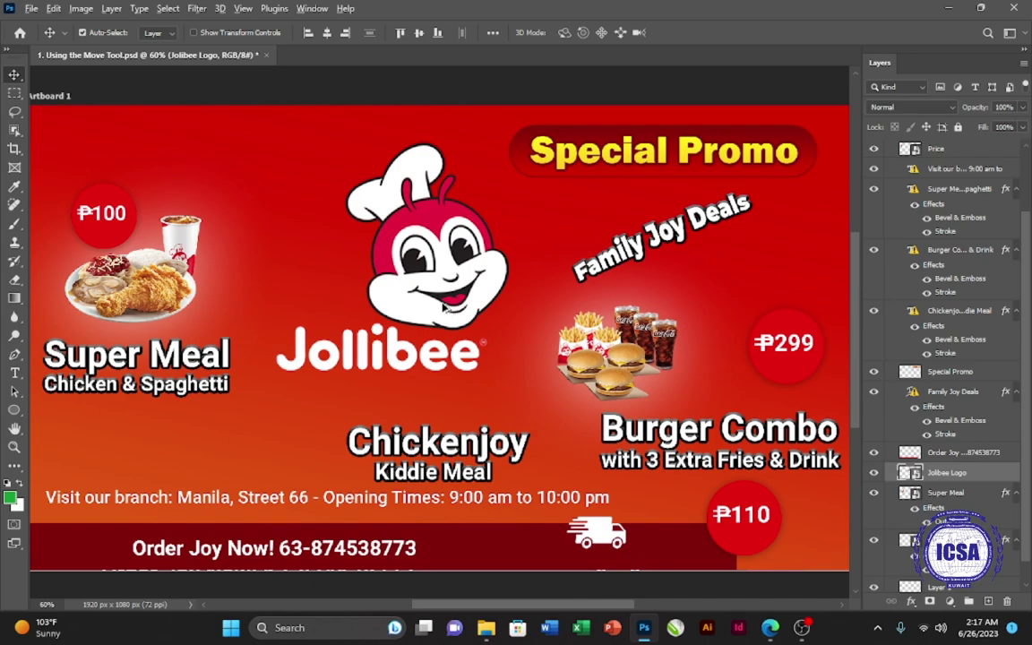
{"action": "scroll", "coordinate": [444, 307], "scroll_direction": "down", "scroll_amount": 1}
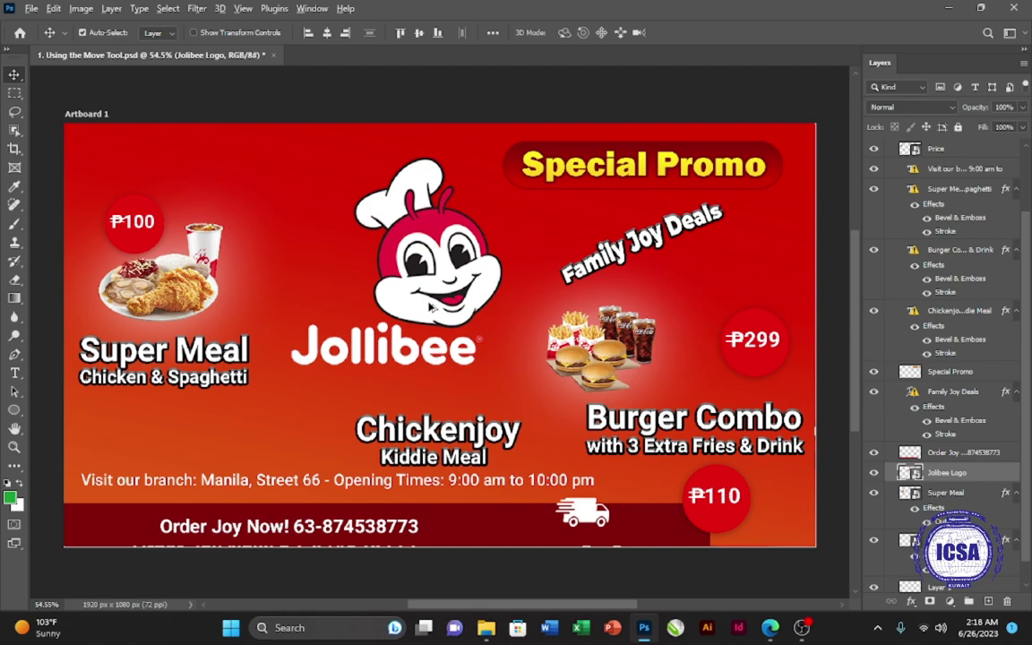
{"action": "scroll", "coordinate": [431, 307], "scroll_direction": "up", "scroll_amount": 2}
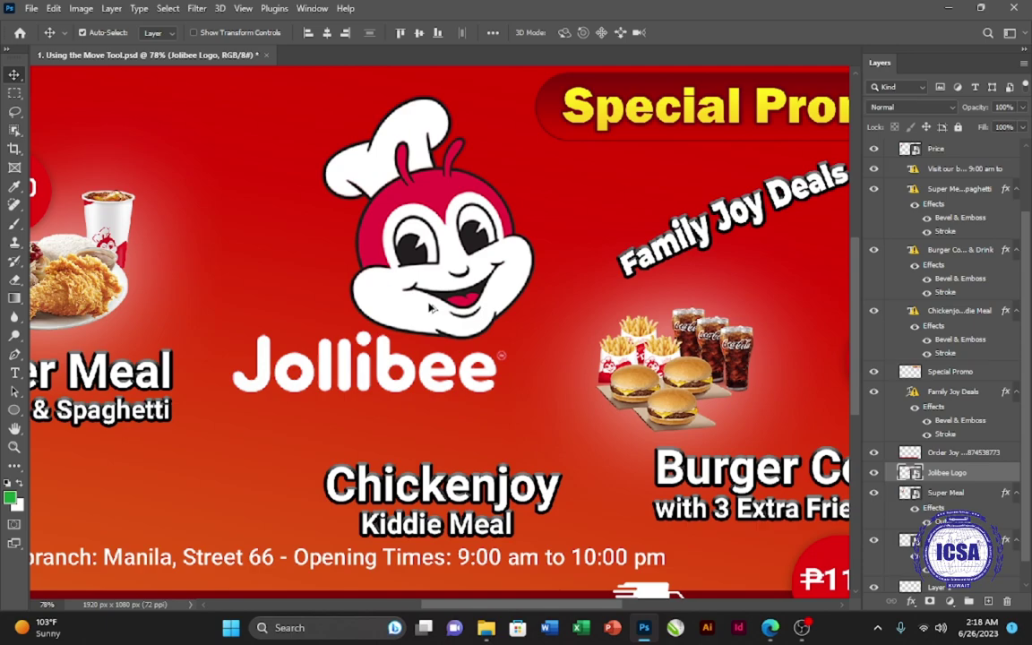
{"action": "scroll", "coordinate": [431, 307], "scroll_direction": "down", "scroll_amount": 3}
{"action": "scroll", "coordinate": [431, 307], "scroll_direction": "up", "scroll_amount": 1}
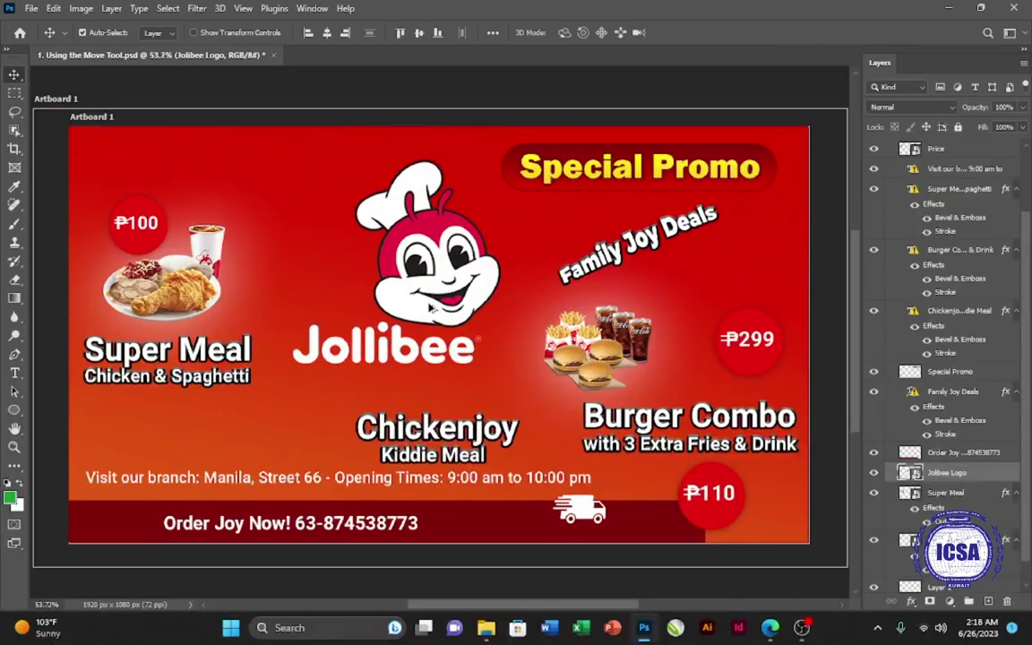
{"action": "scroll", "coordinate": [430, 308], "scroll_direction": "up", "scroll_amount": 2}
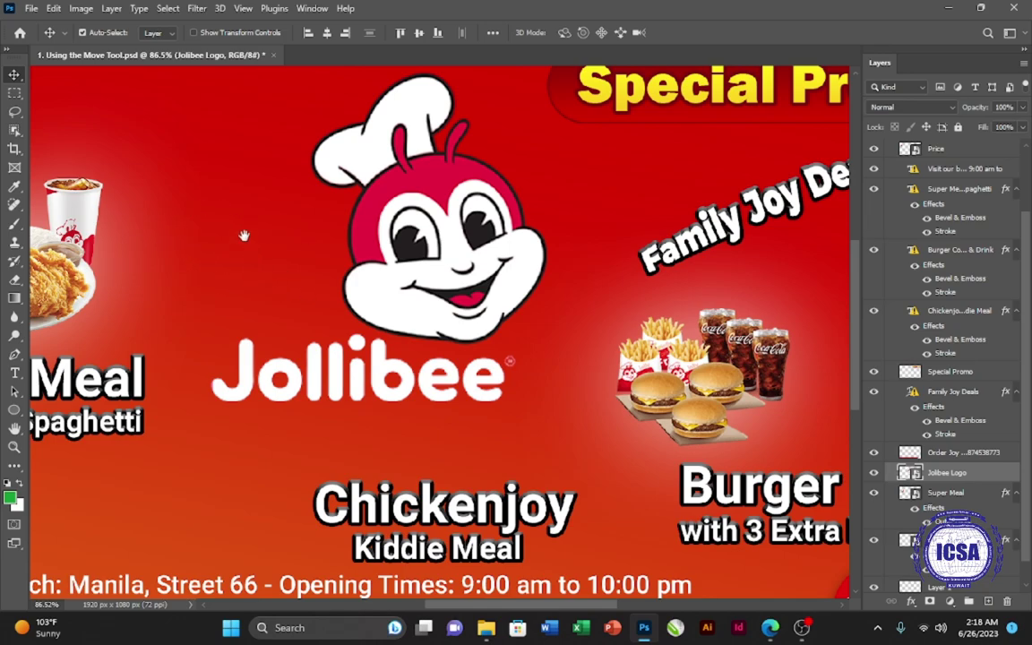
{"action": "left_click_drag", "start_coordinate": [220, 211], "coordinate": [193, 212]}
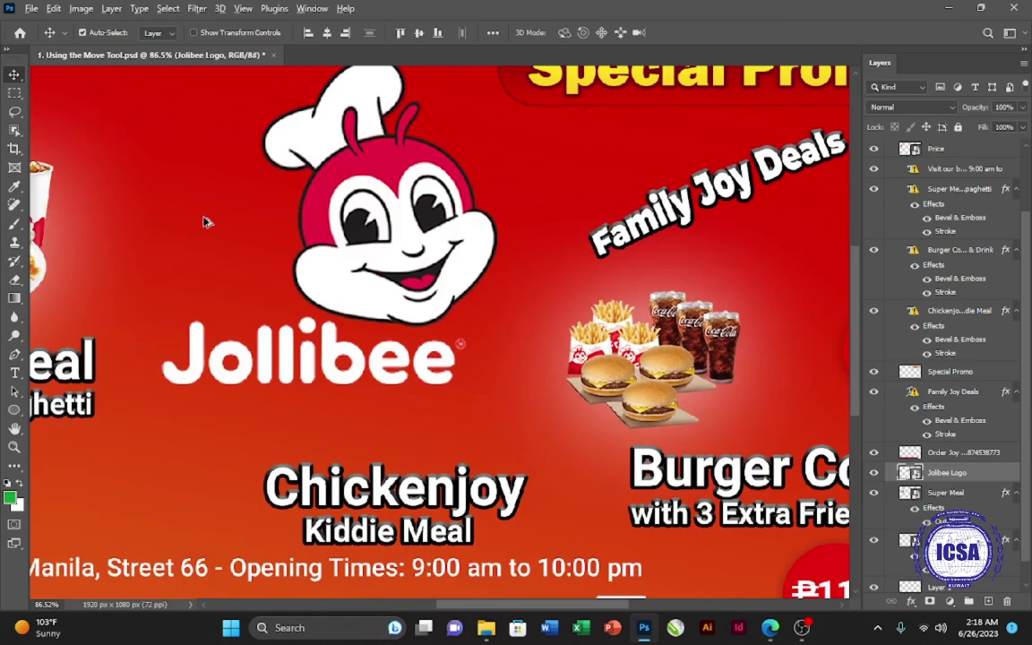
{"action": "scroll", "coordinate": [242, 243], "scroll_direction": "up", "scroll_amount": 2}
{"action": "scroll", "coordinate": [318, 220], "scroll_direction": "up", "scroll_amount": 1}
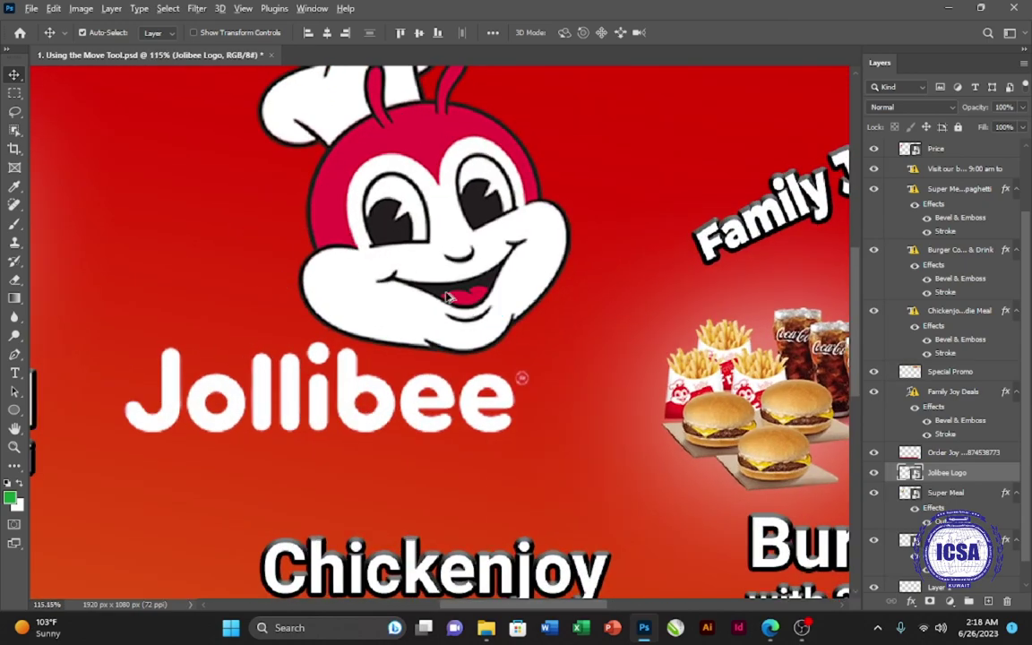
{"action": "scroll", "coordinate": [430, 233], "scroll_direction": "up", "scroll_amount": 1}
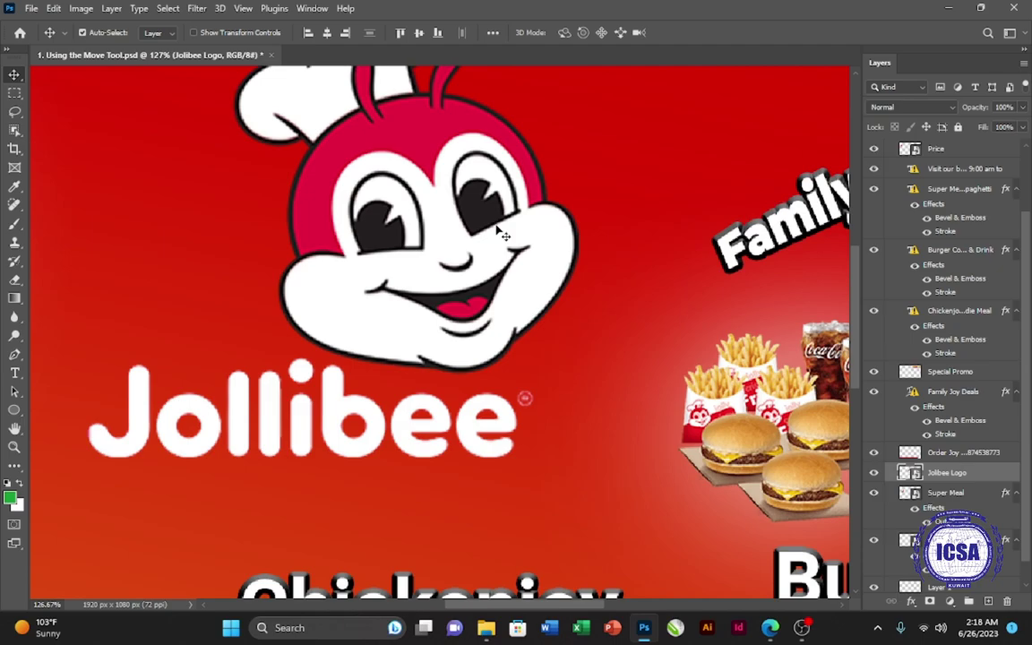
{"action": "key", "text": "ctrl"}
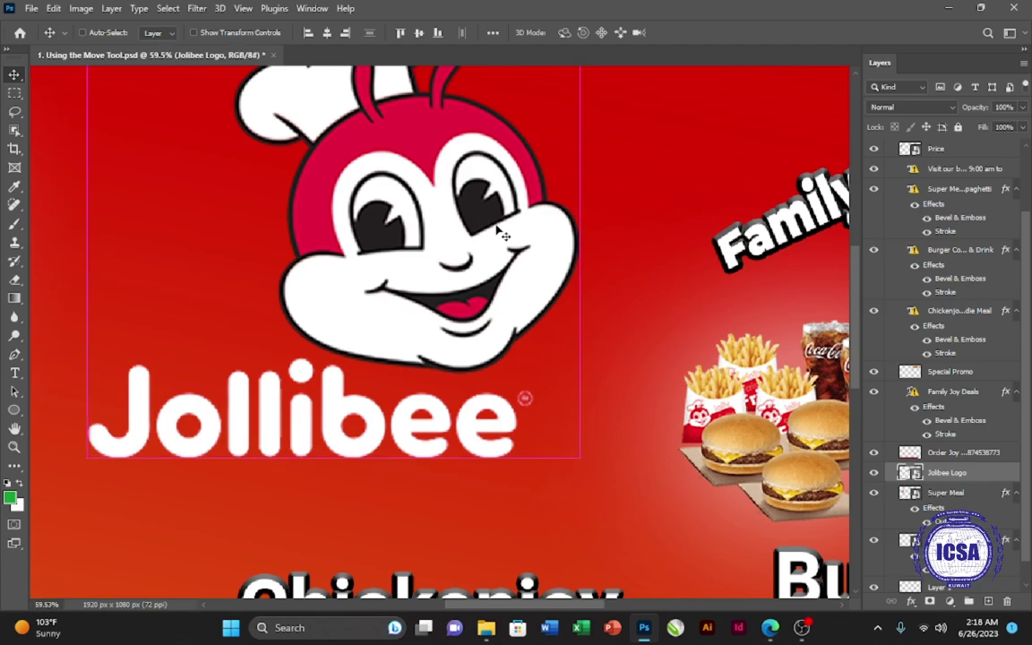
Fit the banner to the window with Ctrl+0 and enter plain Full Screen Mode.
{"action": "key", "text": "ctrl+0"}
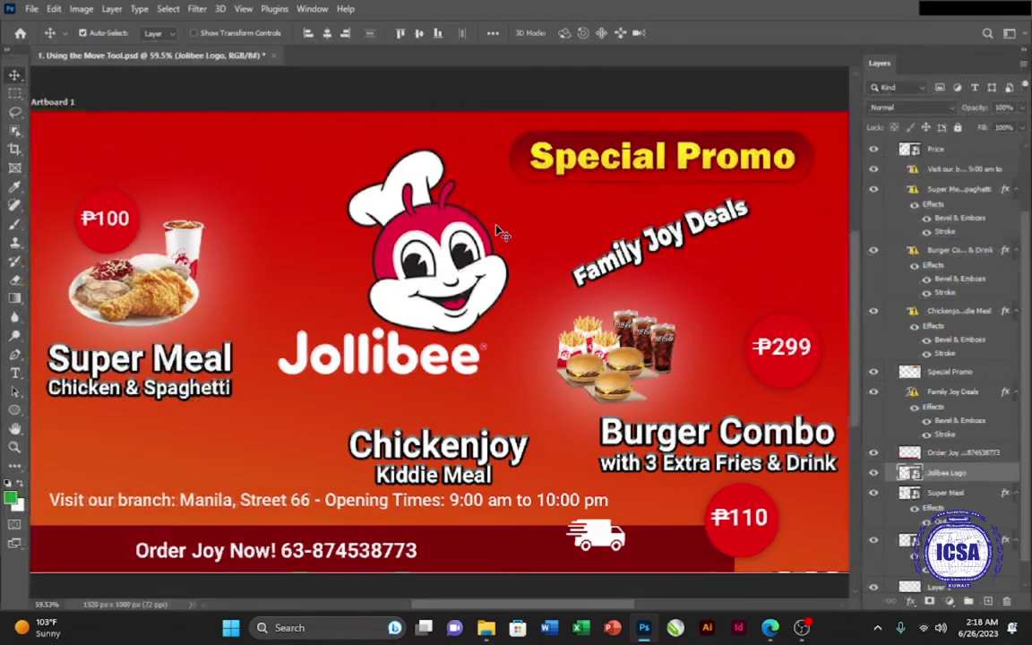
{"action": "key", "text": "f"}
{"action": "key", "text": "f"}
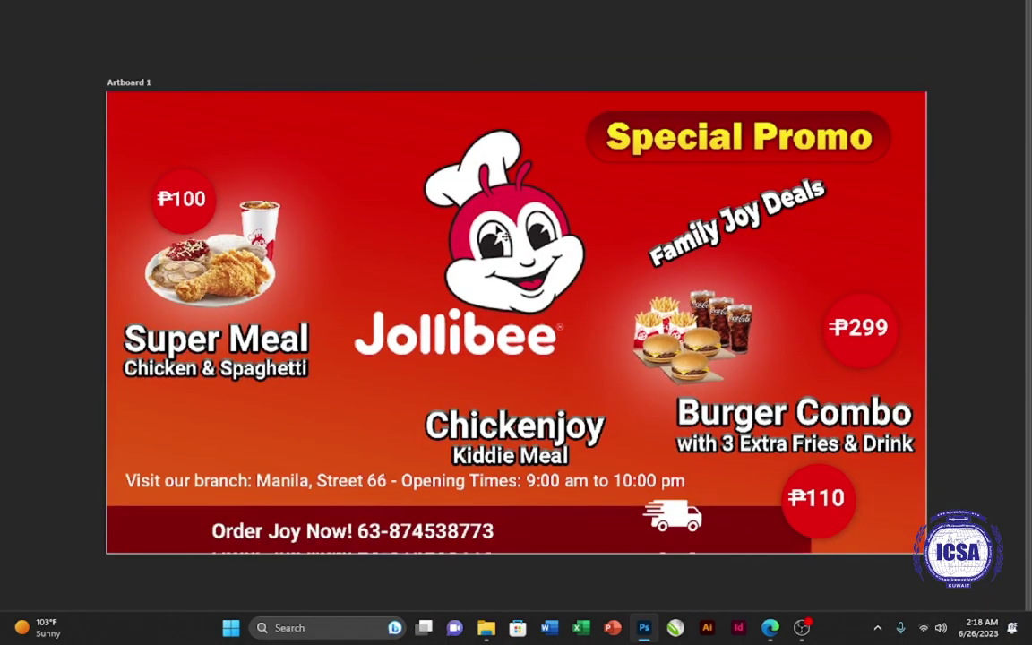
{"action": "key", "text": "f"}
{"action": "key", "text": "f"}
{"action": "key", "text": "f"}
Cycle the screen modes back to Standard Screen Mode and fit the banner on screen with Ctrl+0.
{"action": "key", "text": "f"}
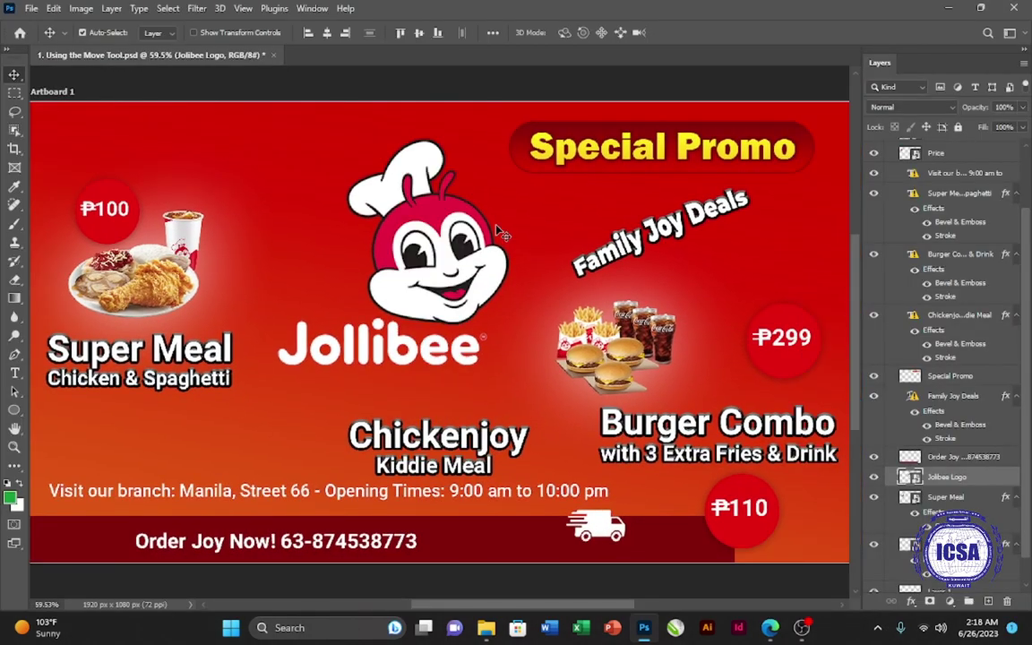
{"action": "key", "text": "f"}
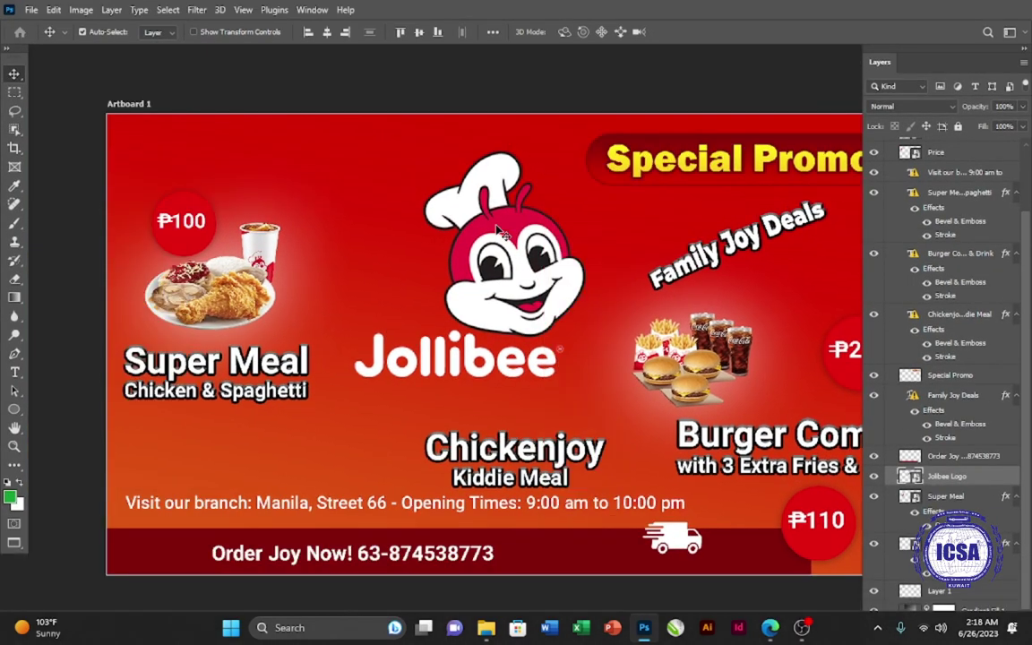
{"action": "key", "text": "f"}
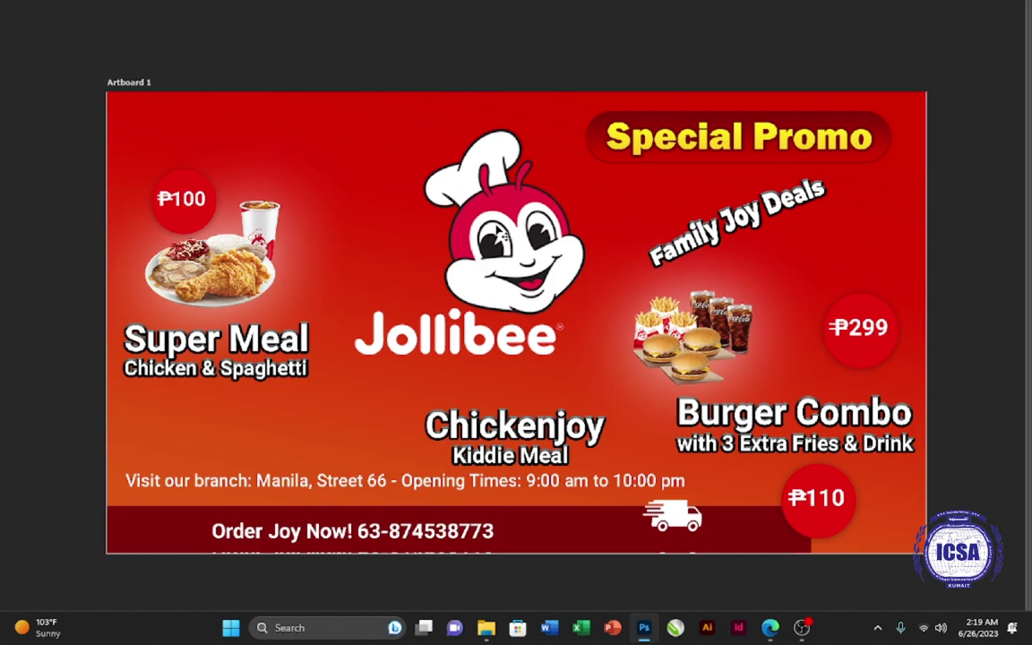
{"action": "key", "text": "f"}
{"action": "key", "text": "ctrl+0"}
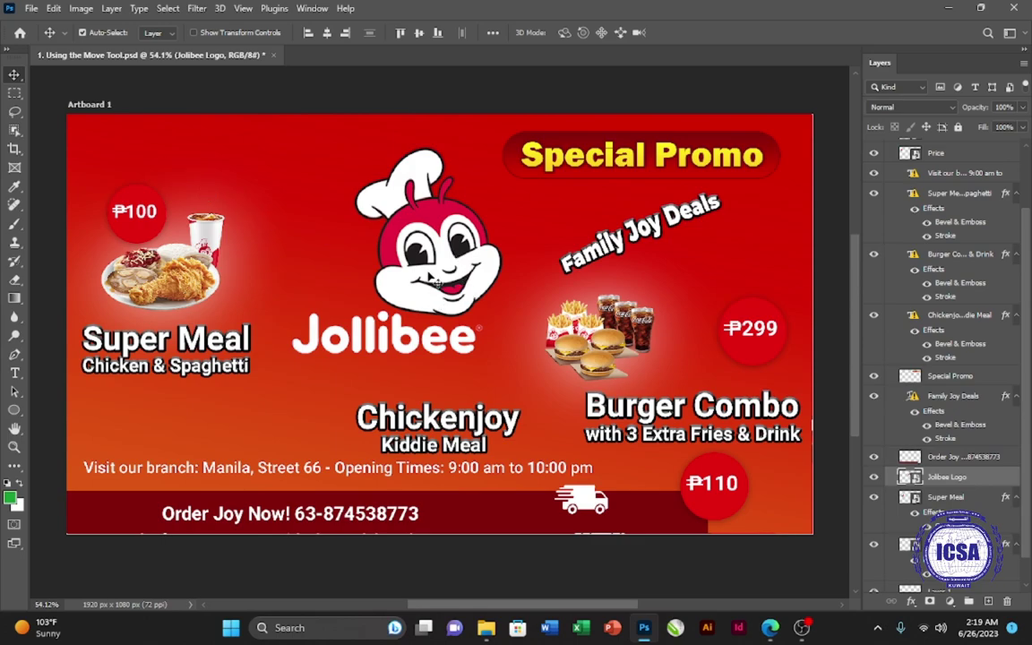
Level the Super Meal, Chickenjoy Kiddie Meal and Burger Combo headings, shift the burger image, and recenter the logo.
{"action": "left_click_drag", "start_coordinate": [438, 288], "coordinate": [410, 268]}
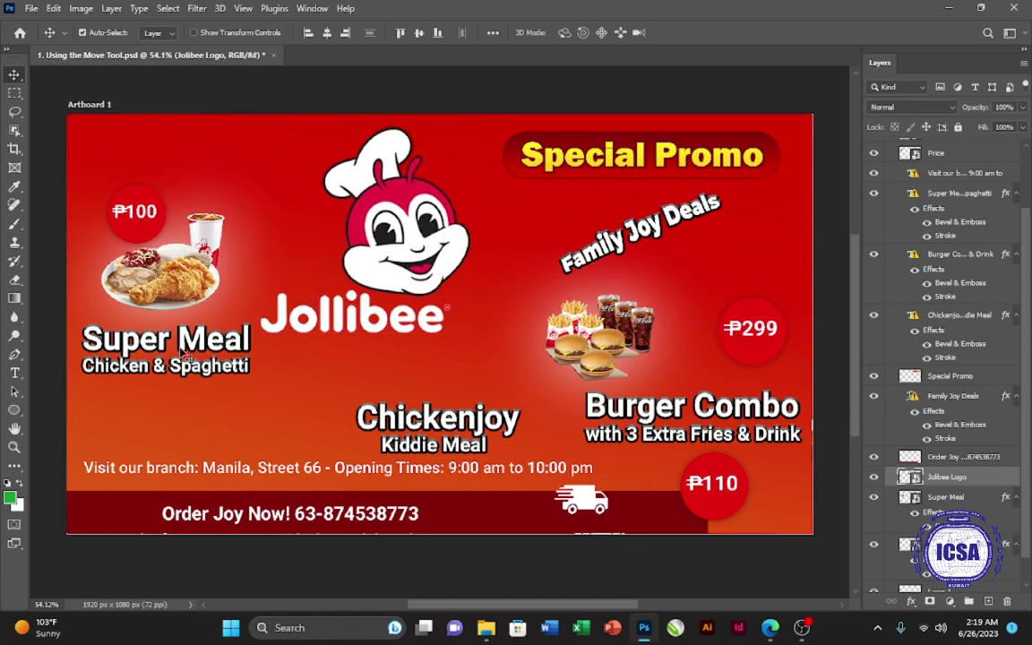
{"action": "left_click_drag", "start_coordinate": [184, 361], "coordinate": [190, 419]}
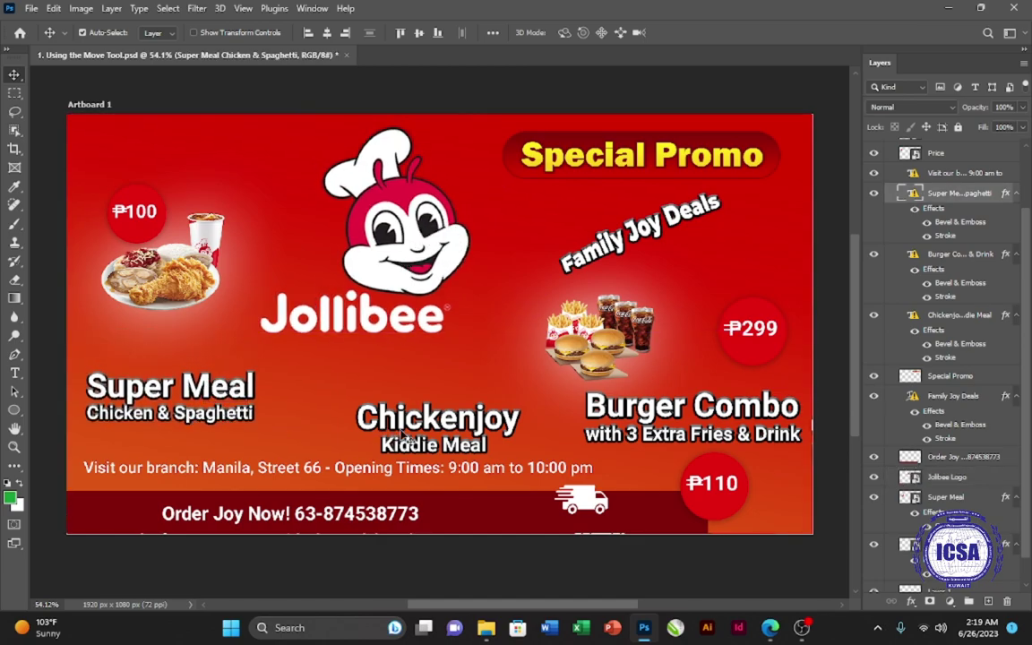
{"action": "left_click_drag", "start_coordinate": [405, 432], "coordinate": [395, 405]}
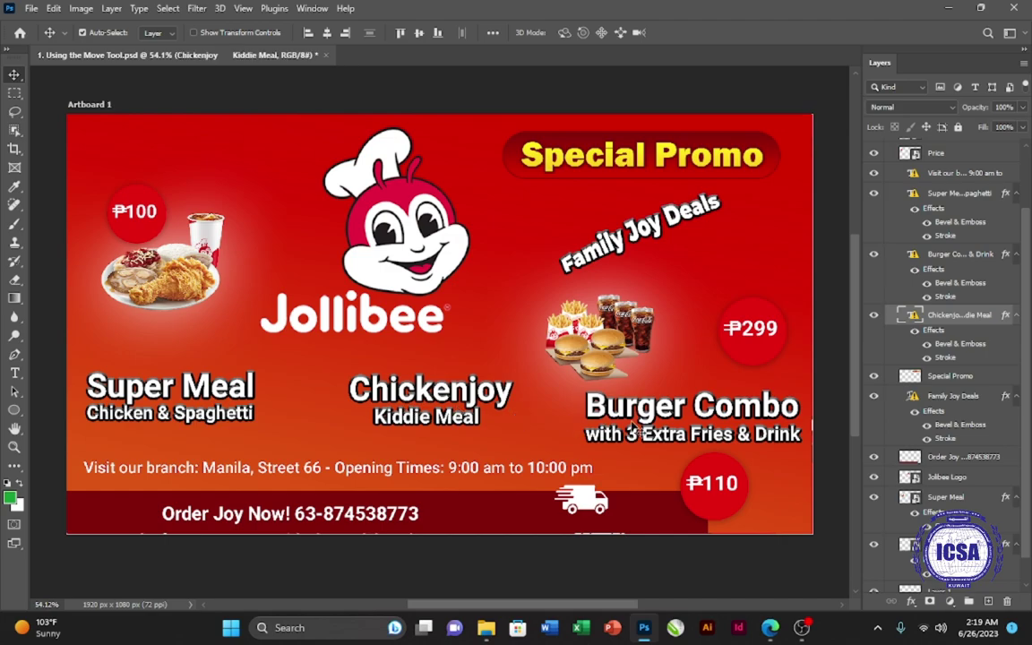
{"action": "left_click_drag", "start_coordinate": [646, 421], "coordinate": [643, 401]}
{"action": "left_click_drag", "start_coordinate": [632, 307], "coordinate": [696, 281]}
{"action": "left_click_drag", "start_coordinate": [426, 250], "coordinate": [481, 264]}
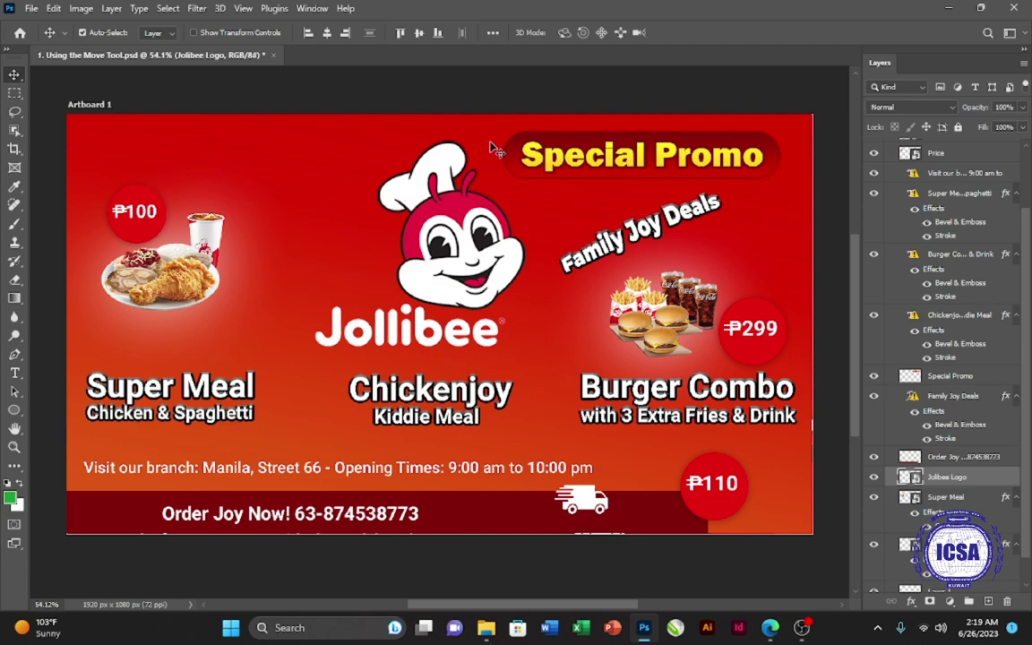
Resize the Jollibee logo into the top-left corner with Free Transform, then lower the ₱100 price circle.
{"action": "key", "text": "ctrl"}
{"action": "key", "text": "ctrl+t"}
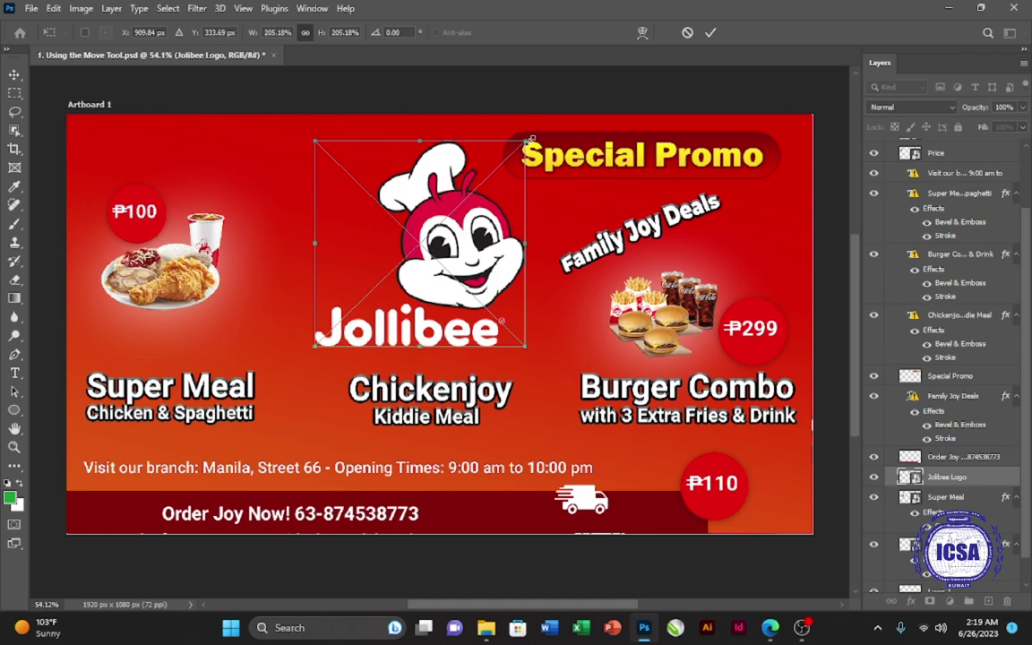
{"action": "left_click_drag", "start_coordinate": [529, 140], "coordinate": [371, 292]}
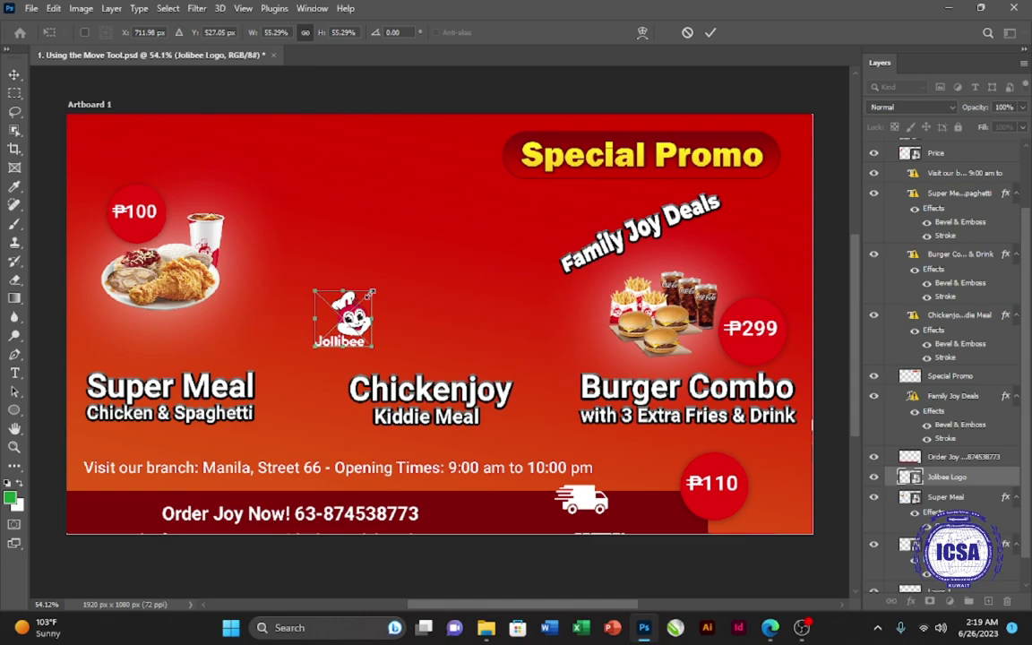
{"action": "left_click_drag", "start_coordinate": [371, 292], "coordinate": [488, 173]}
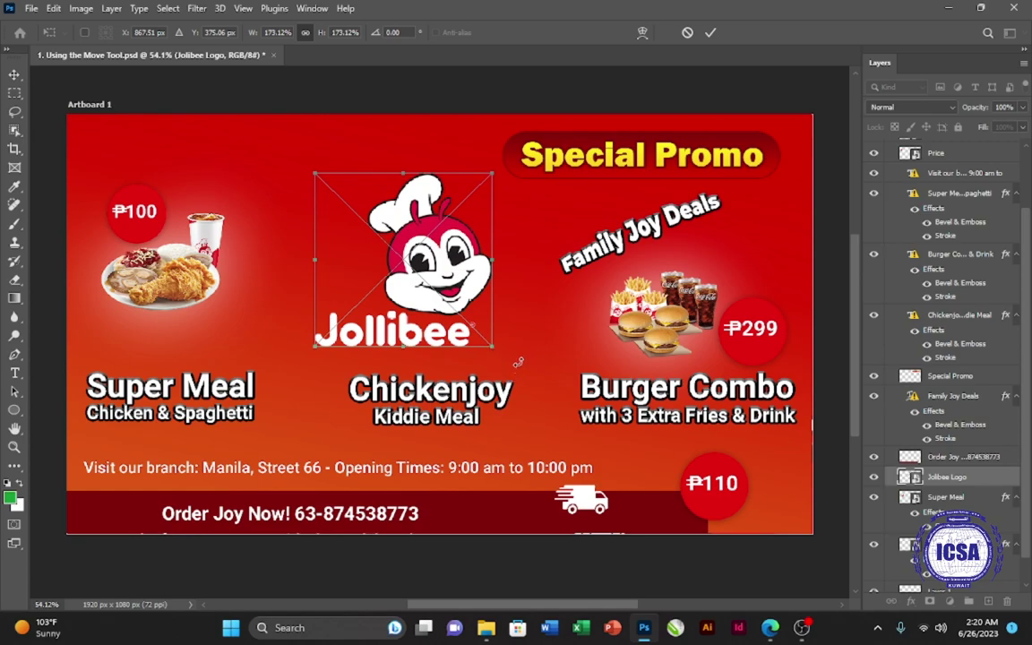
{"action": "left_click_drag", "start_coordinate": [517, 362], "coordinate": [266, 350]}
{"action": "left_click_drag", "start_coordinate": [269, 309], "coordinate": [156, 187]}
{"action": "key", "text": "ctrl+z"}
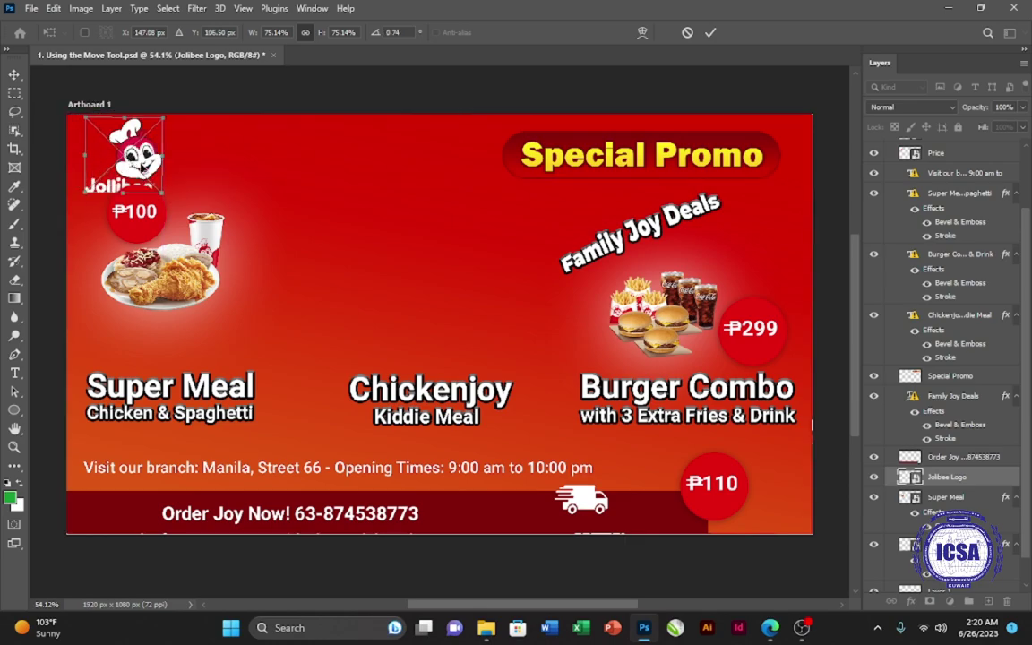
{"action": "key", "text": "Return"}
{"action": "left_click_drag", "start_coordinate": [152, 234], "coordinate": [183, 312]}
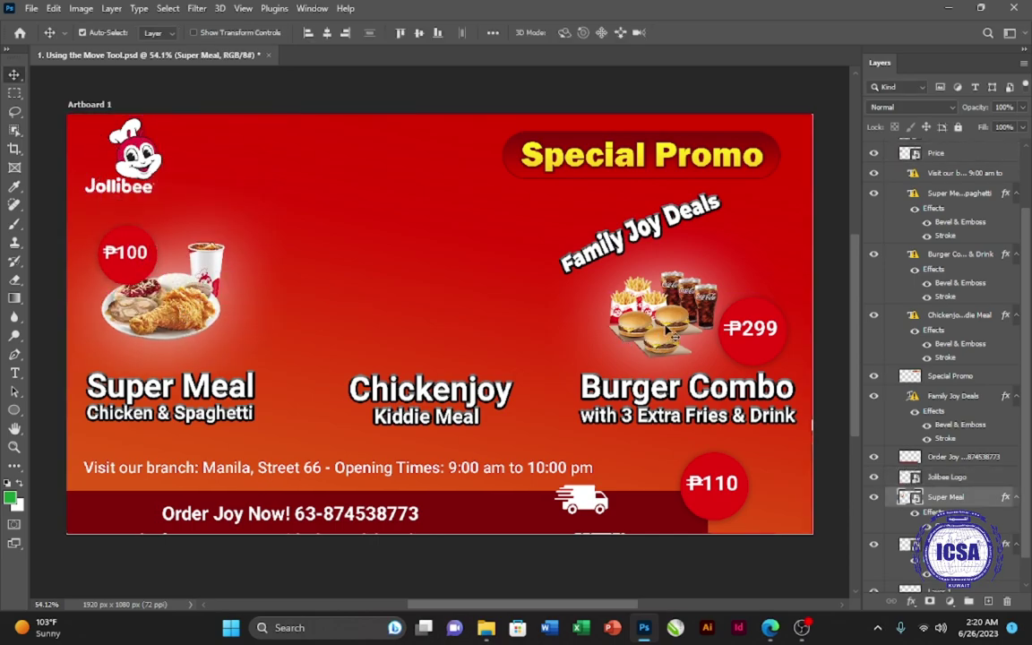
Enlarge the Burger Combo food image and nudge the Family Joy Deals text slightly left.
{"action": "left_click_drag", "start_coordinate": [669, 327], "coordinate": [659, 333]}
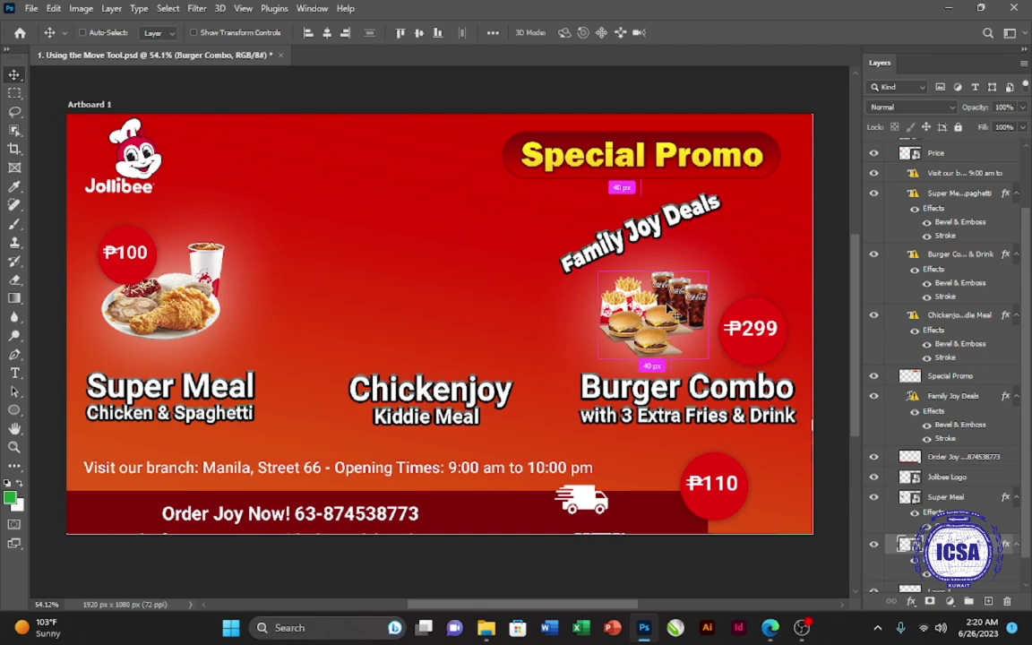
{"action": "key", "text": "ctrl+t"}
{"action": "left_click_drag", "start_coordinate": [719, 267], "coordinate": [763, 231]}
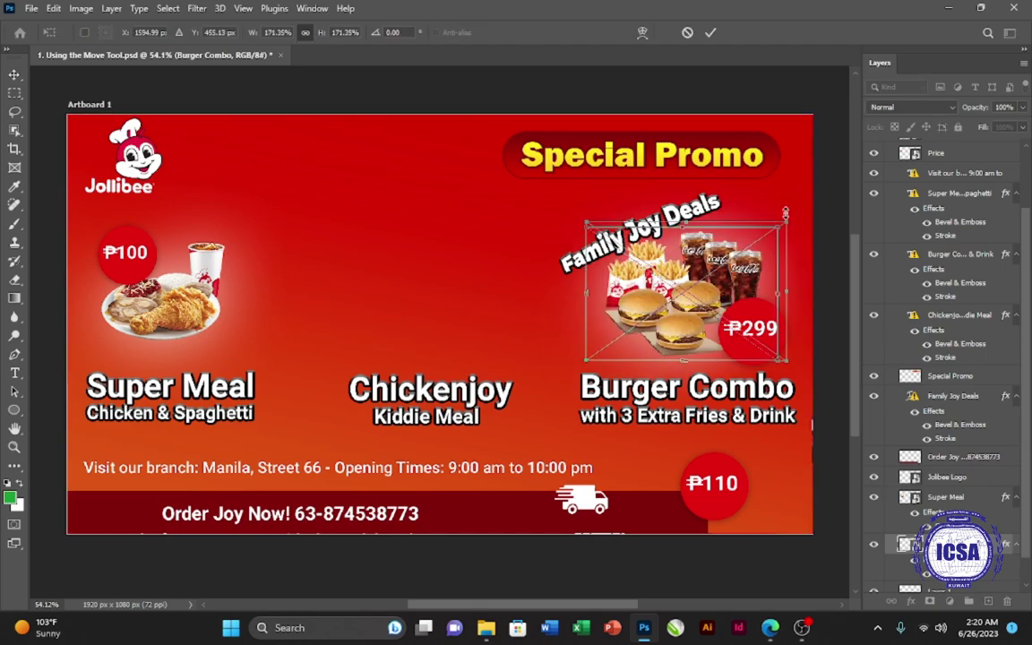
{"action": "key", "text": "Return"}
{"action": "left_click", "coordinate": [609, 237]}
{"action": "left_click_drag", "start_coordinate": [606, 234], "coordinate": [581, 228]}
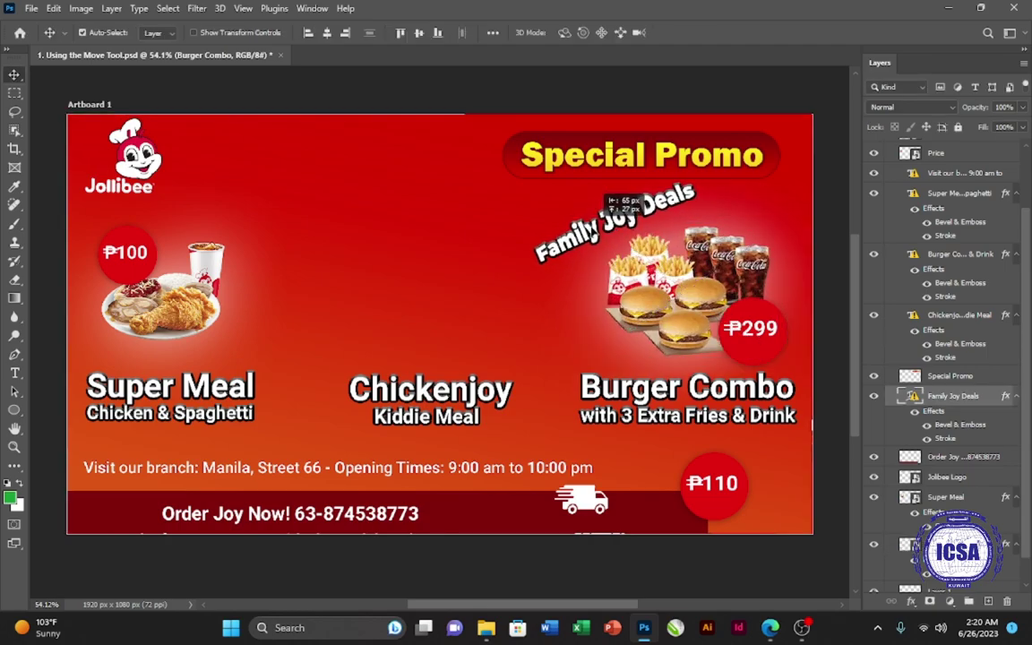
Lower and enlarge the Super Meal food image, then shift the Order Joy Now bar slightly left.
{"action": "left_click_drag", "start_coordinate": [179, 296], "coordinate": [180, 309]}
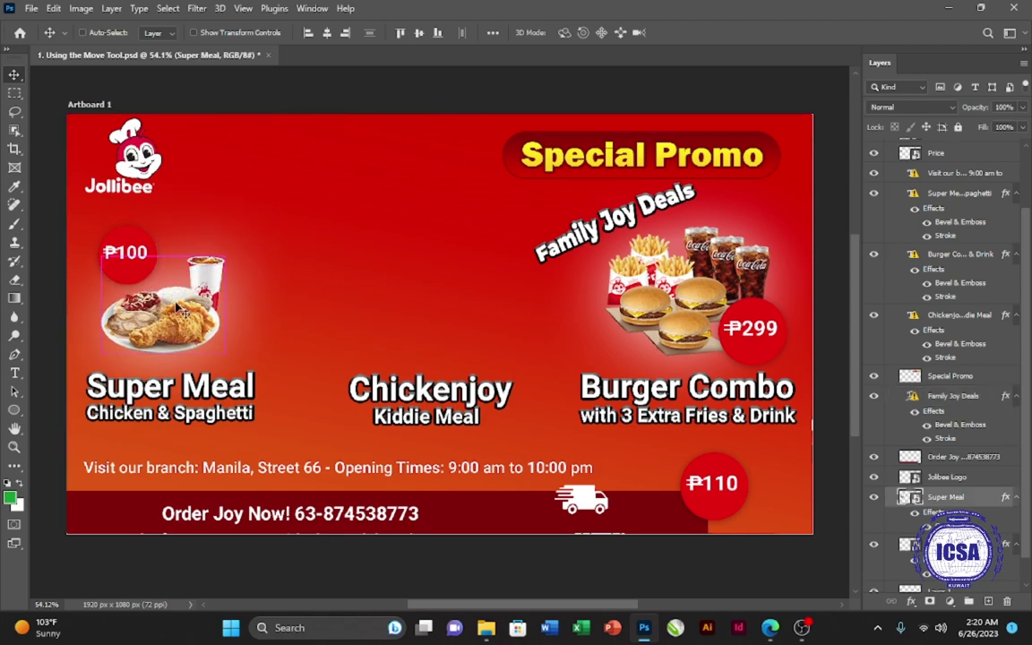
{"action": "key", "text": "ctrl+t"}
{"action": "left_click_drag", "start_coordinate": [240, 232], "coordinate": [270, 197]}
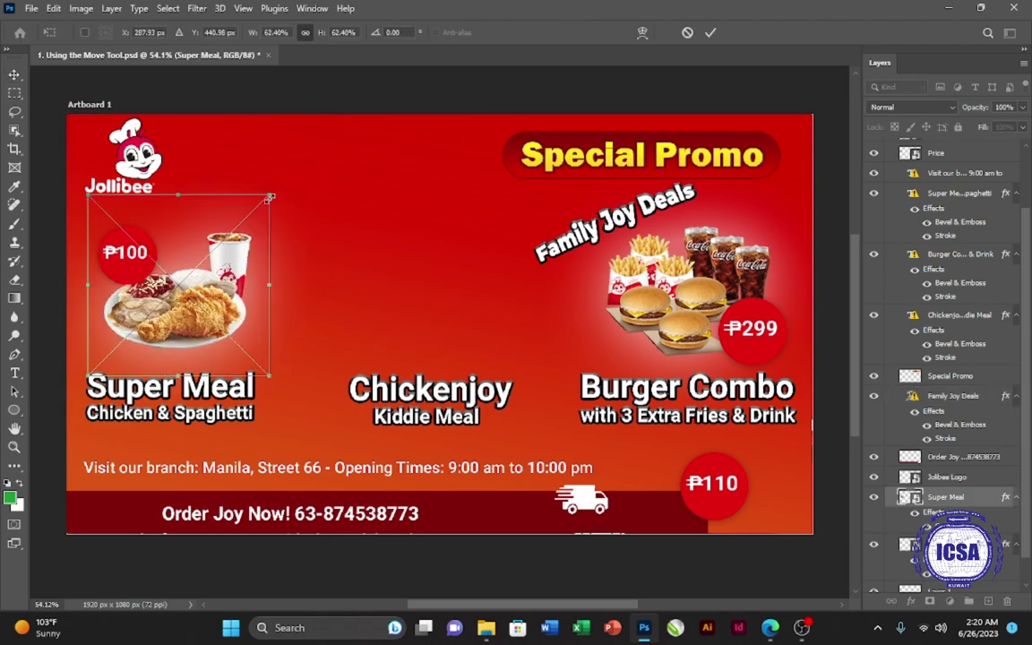
{"action": "key", "text": "Return"}
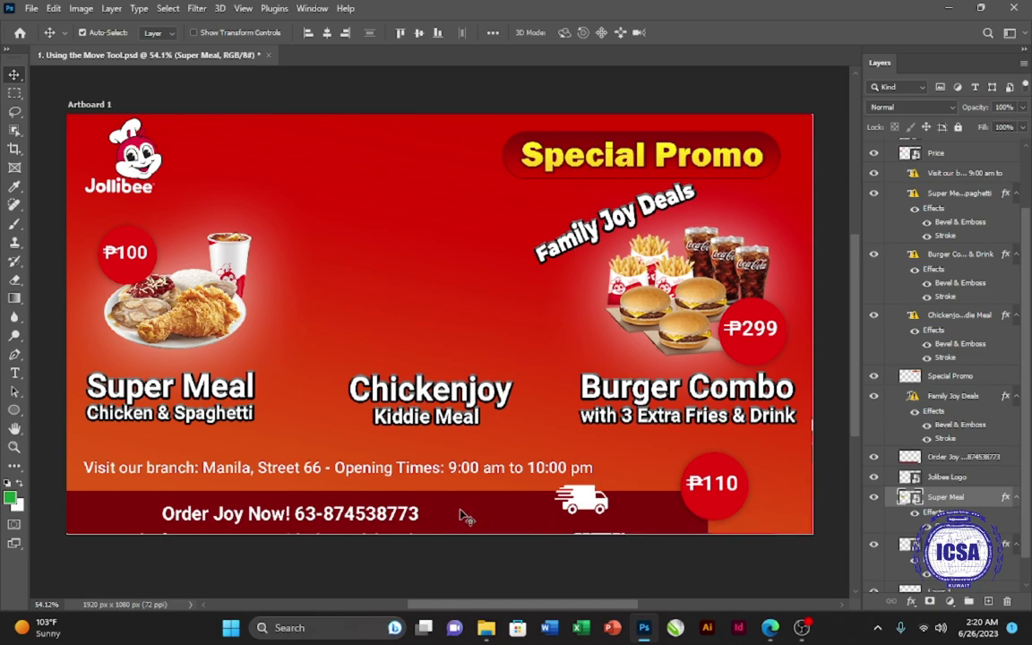
{"action": "mouse_move", "coordinate": [462, 515]}
{"action": "left_mouse_down"}
{"action": "mouse_move", "coordinate": [439, 514]}
{"action": "mouse_move", "coordinate": [467, 516]}
{"action": "left_mouse_up"}
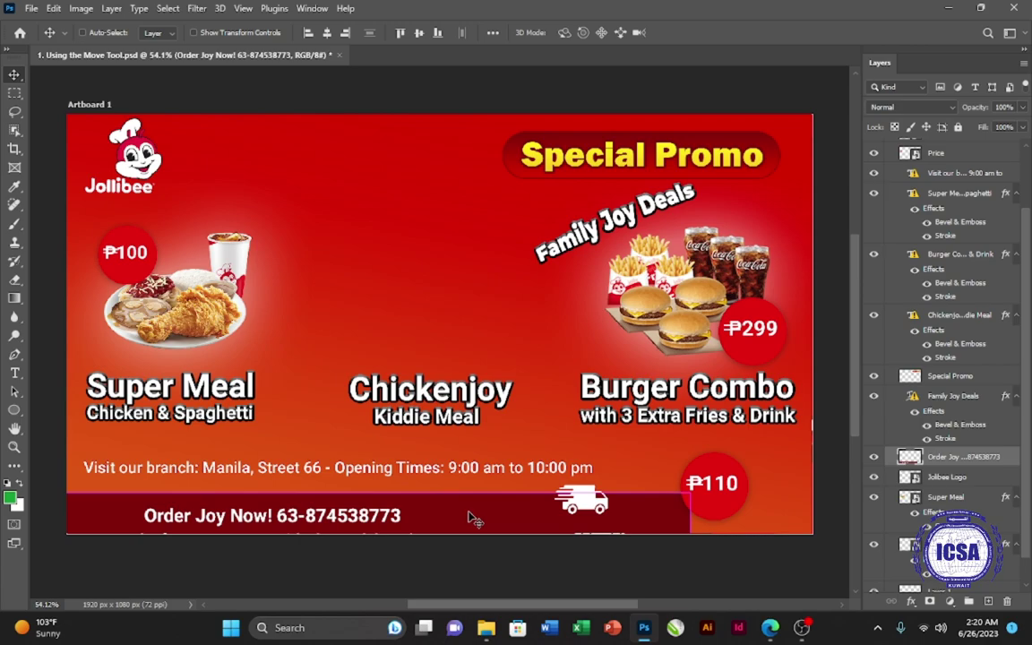
Stretch the Order Joy Now bar wider across the bottom of the banner.
{"action": "key", "text": "ctrl+t"}
{"action": "left_click_drag", "start_coordinate": [688, 517], "coordinate": [831, 510]}
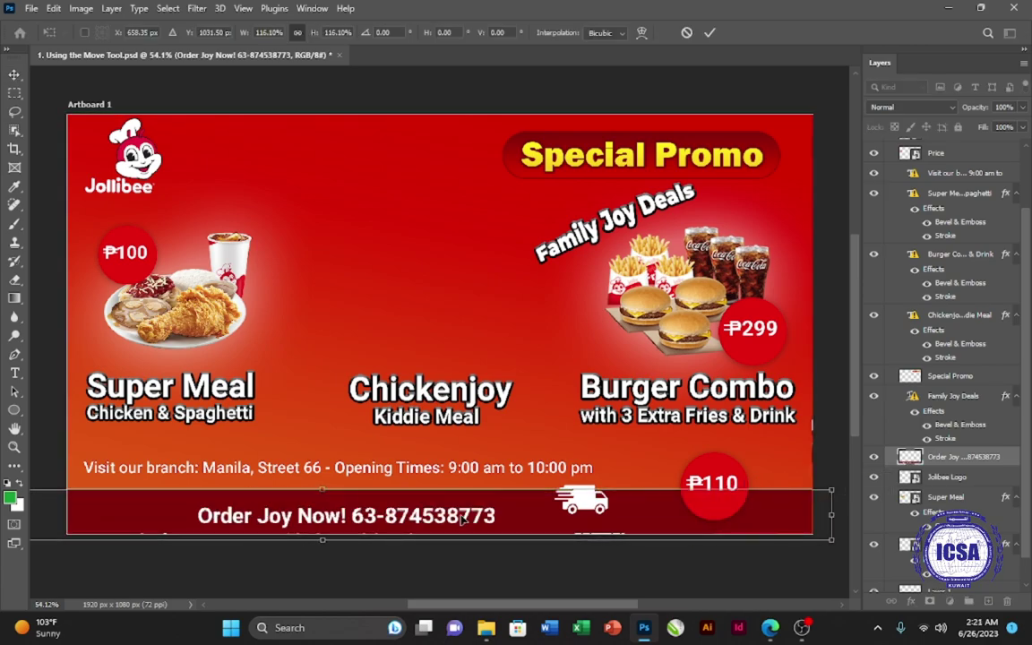
{"action": "left_click_drag", "start_coordinate": [464, 515], "coordinate": [481, 509]}
{"action": "key", "text": "Return"}
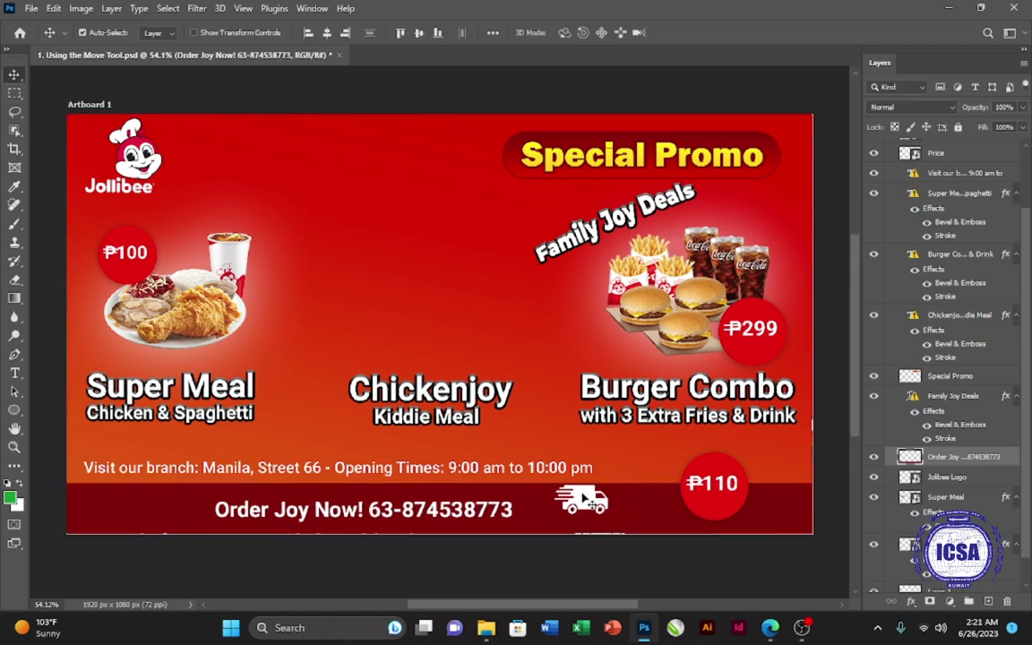
Place the truck by the phone number, center the Visit text, and move the ₱110 badge to center.
{"action": "left_click_drag", "start_coordinate": [582, 498], "coordinate": [553, 509]}
{"action": "left_click_drag", "start_coordinate": [484, 473], "coordinate": [555, 472]}
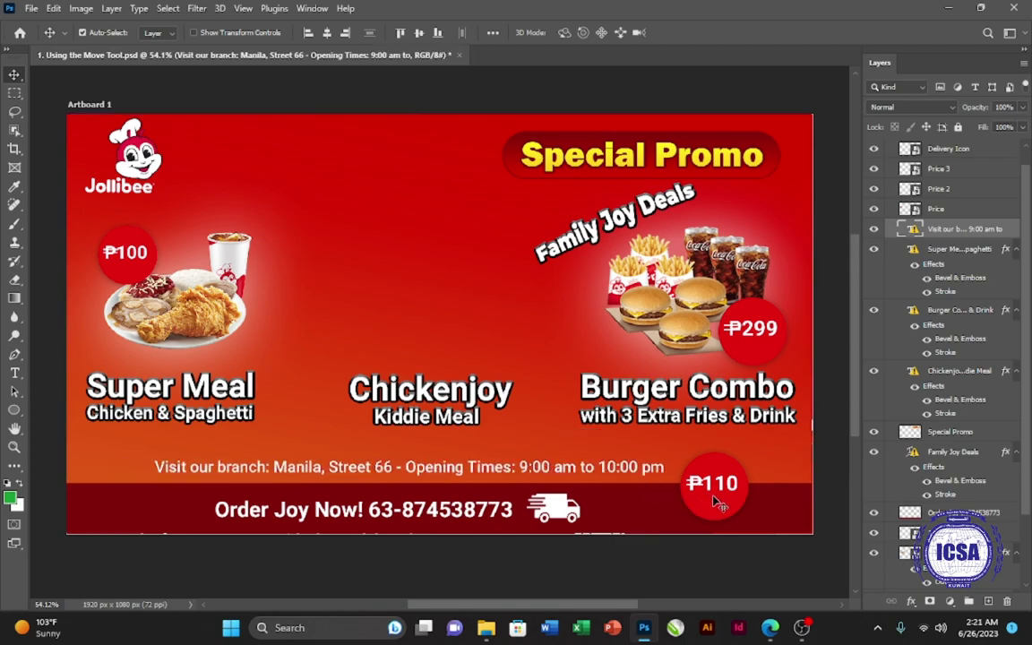
{"action": "left_click_drag", "start_coordinate": [730, 506], "coordinate": [531, 339]}
{"action": "mouse_move", "coordinate": [125, 253]}
{"action": "left_mouse_down"}
{"action": "mouse_move", "coordinate": [107, 255]}
{"action": "mouse_move", "coordinate": [120, 259]}
{"action": "left_mouse_up"}
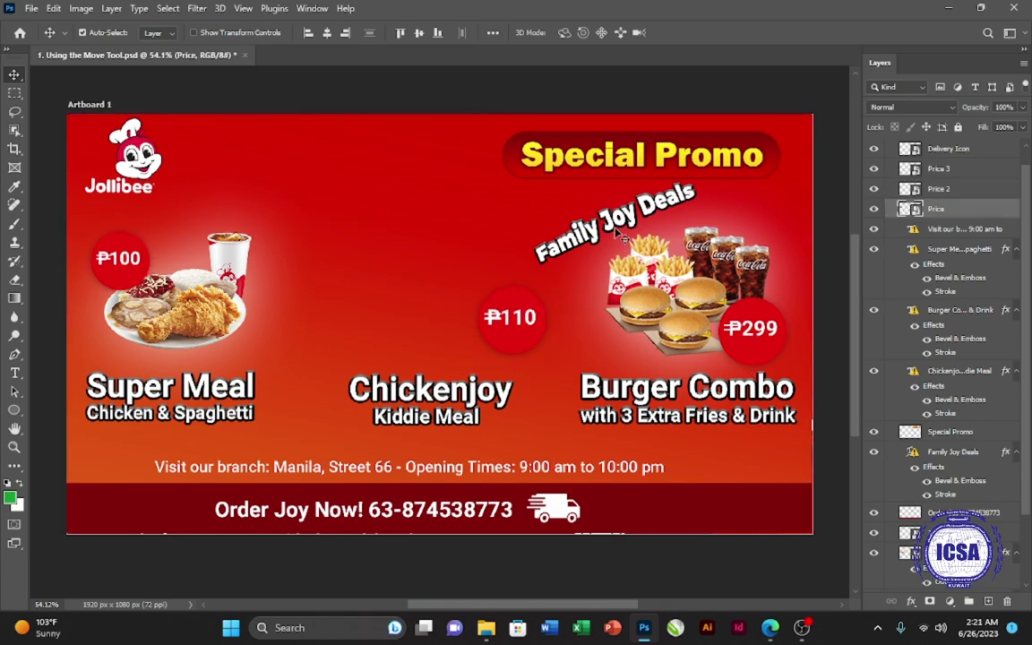
{"action": "left_click_drag", "start_coordinate": [616, 231], "coordinate": [584, 236]}
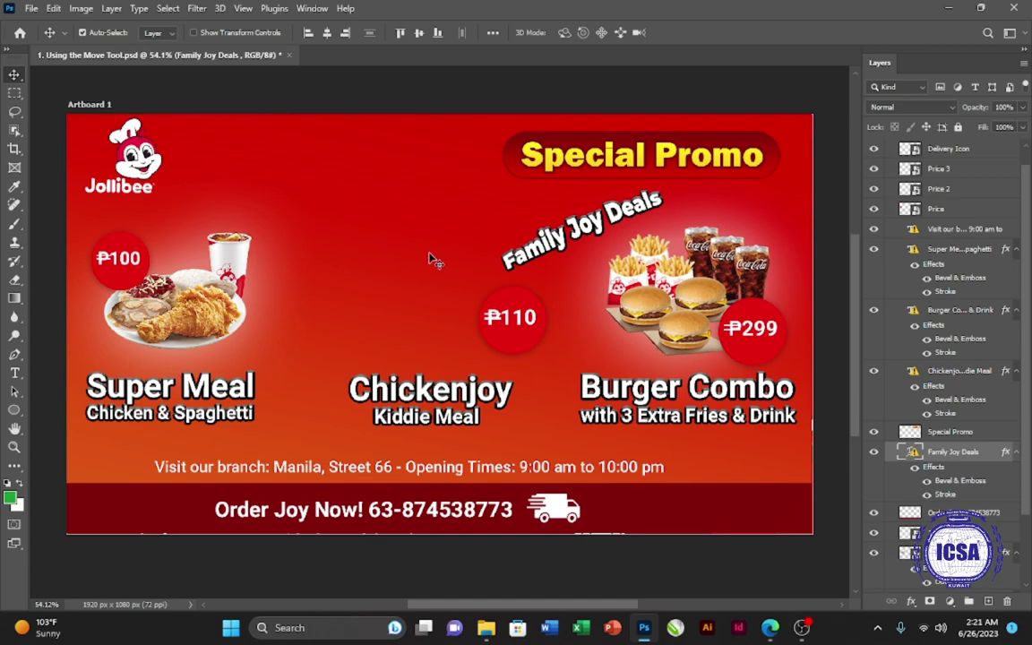
Embed the Chickenjoy image into the banner with File > Place Embedded.
{"action": "left_click", "coordinate": [31, 8]}
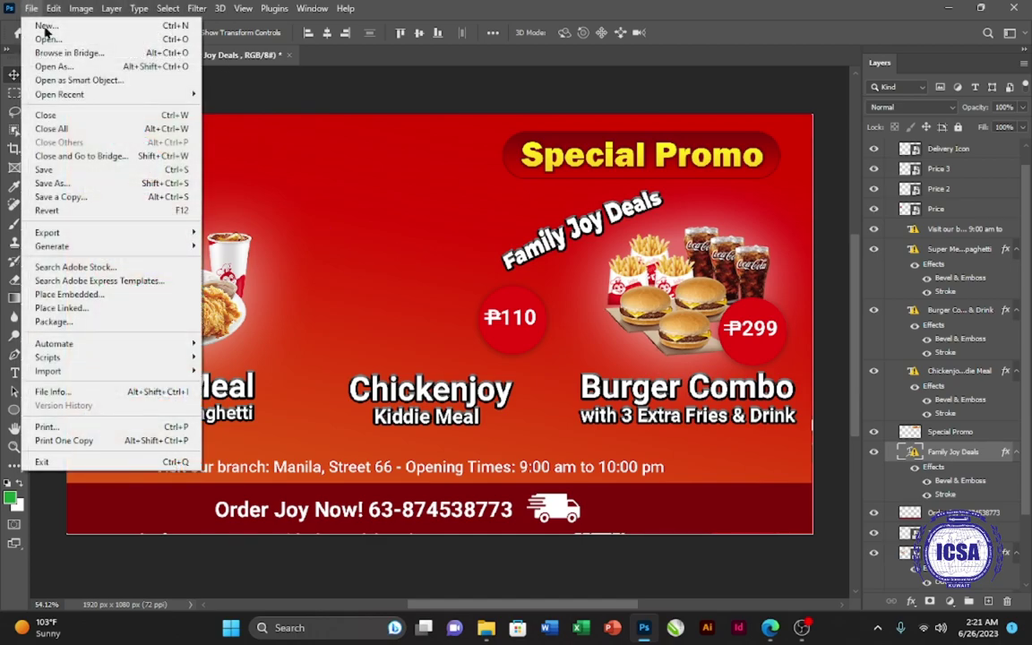
{"action": "left_click", "coordinate": [80, 296]}
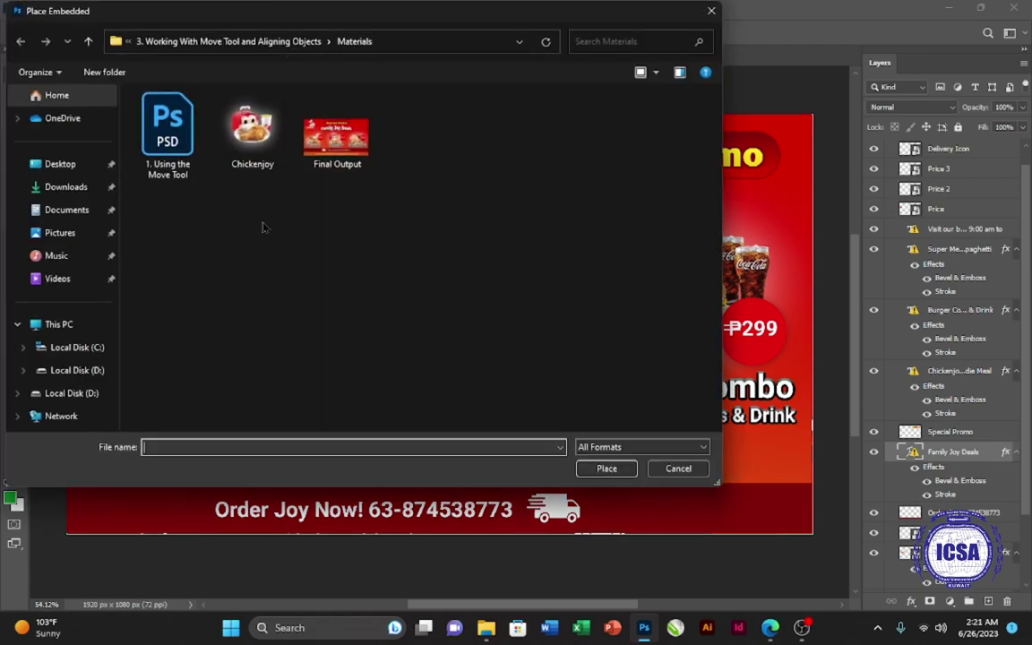
{"action": "double_click", "coordinate": [248, 147]}
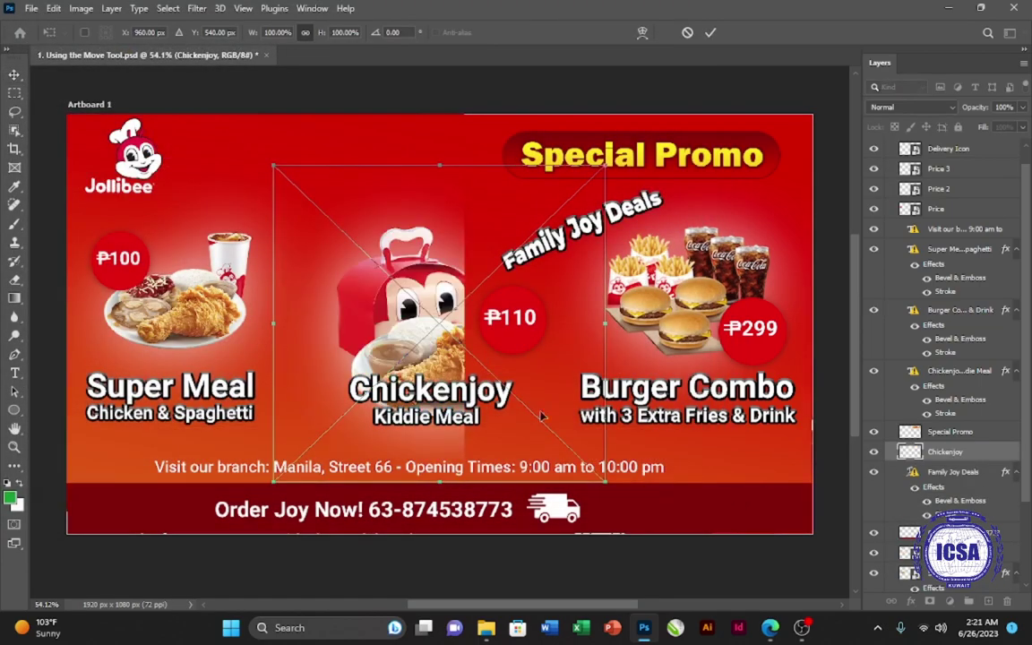
Scale the Chickenjoy image down and center it above the Chickenjoy Kiddie Meal heading.
{"action": "left_click_drag", "start_coordinate": [606, 482], "coordinate": [560, 437]}
{"action": "left_click_drag", "start_coordinate": [473, 366], "coordinate": [481, 344]}
{"action": "left_click_drag", "start_coordinate": [570, 422], "coordinate": [548, 396]}
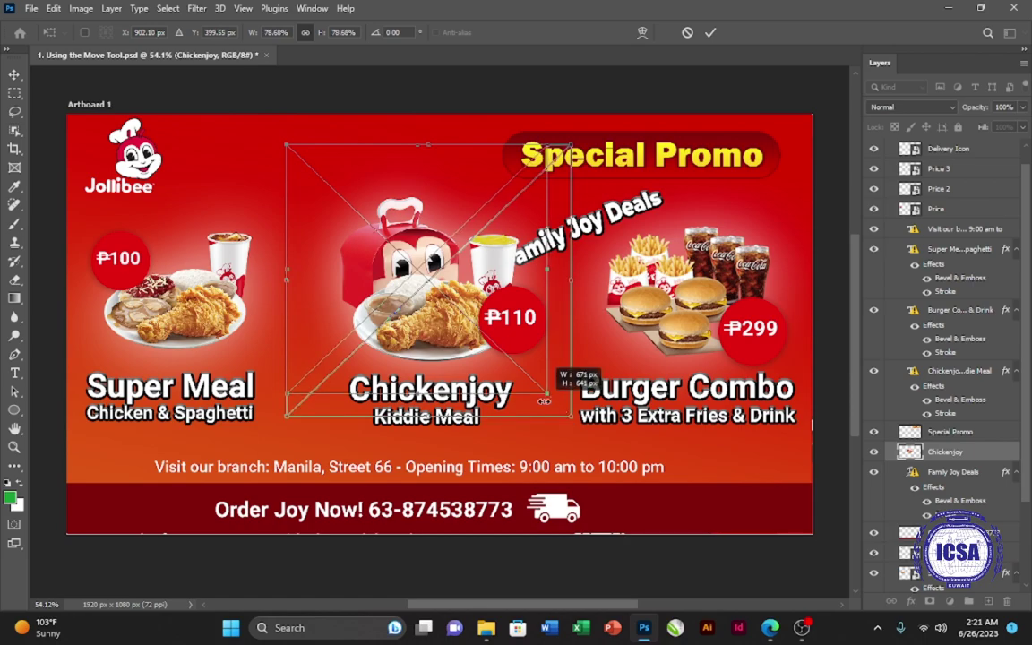
{"action": "left_click_drag", "start_coordinate": [430, 296], "coordinate": [444, 318]}
{"action": "key", "text": "Return"}
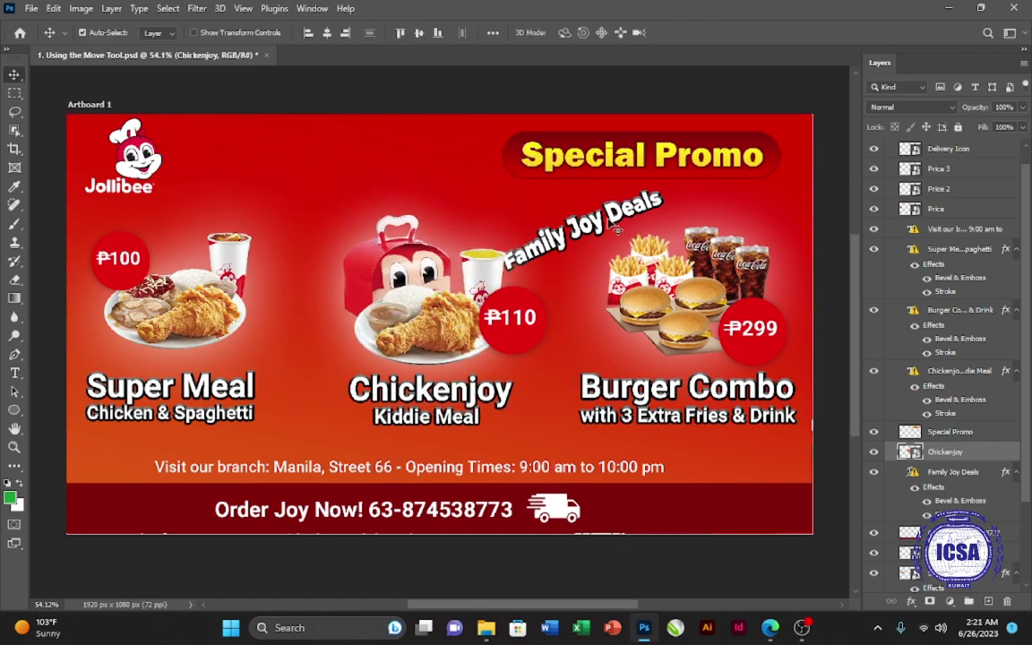
Move Family Joy Deals above the Chickenjoy image and rotate it level, then top-center Special Promo.
{"action": "left_click_drag", "start_coordinate": [629, 224], "coordinate": [549, 288]}
{"action": "left_click", "coordinate": [652, 293]}
{"action": "key", "text": "Return"}
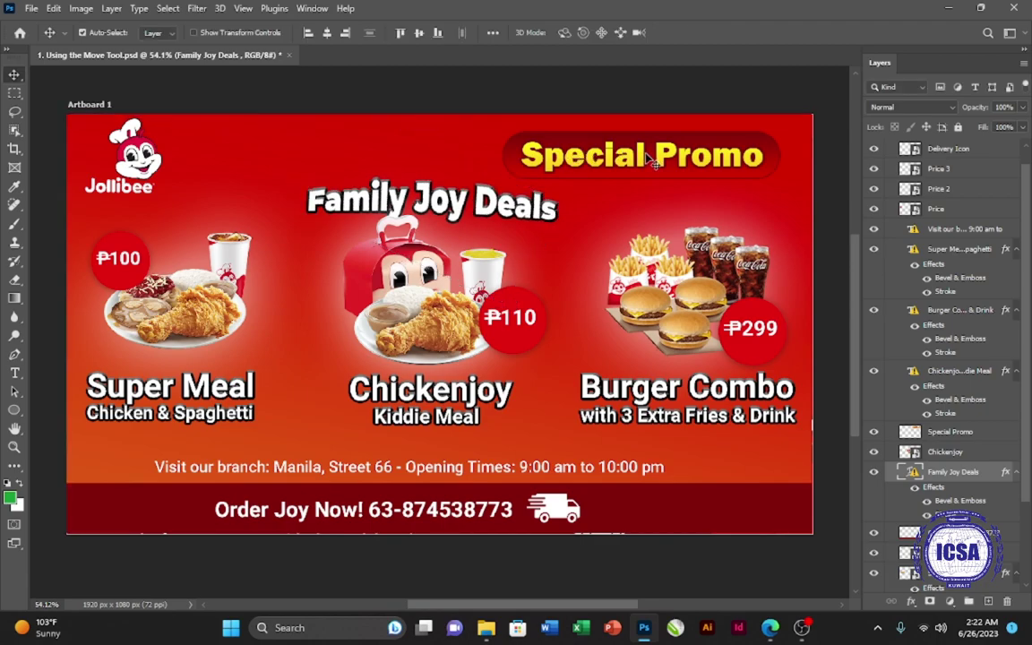
{"action": "left_click_drag", "start_coordinate": [602, 155], "coordinate": [453, 154]}
{"action": "left_click_drag", "start_coordinate": [490, 218], "coordinate": [493, 221]}
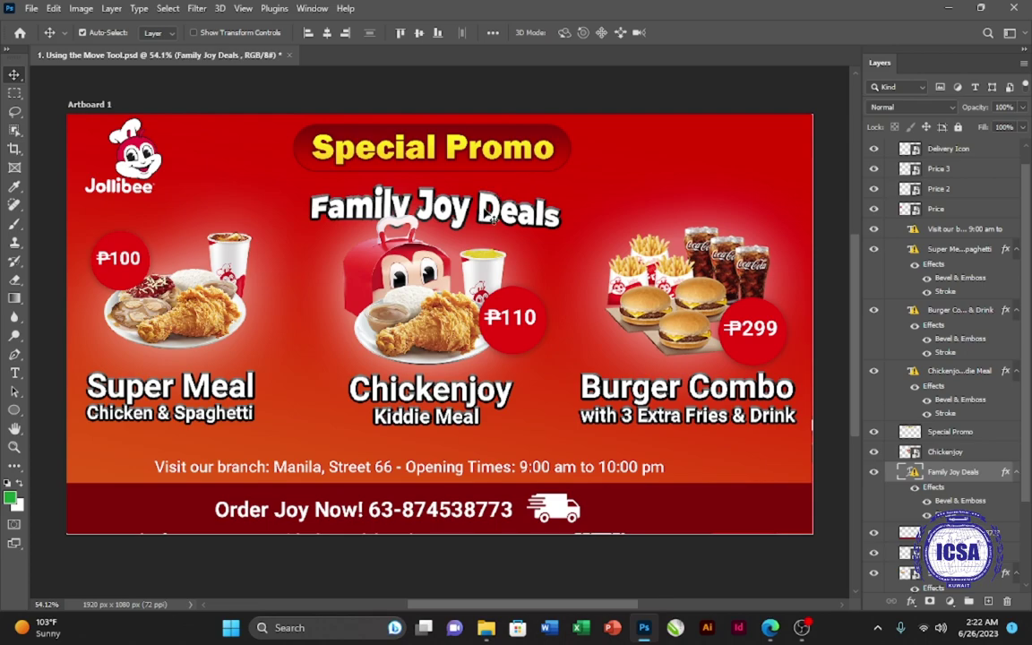